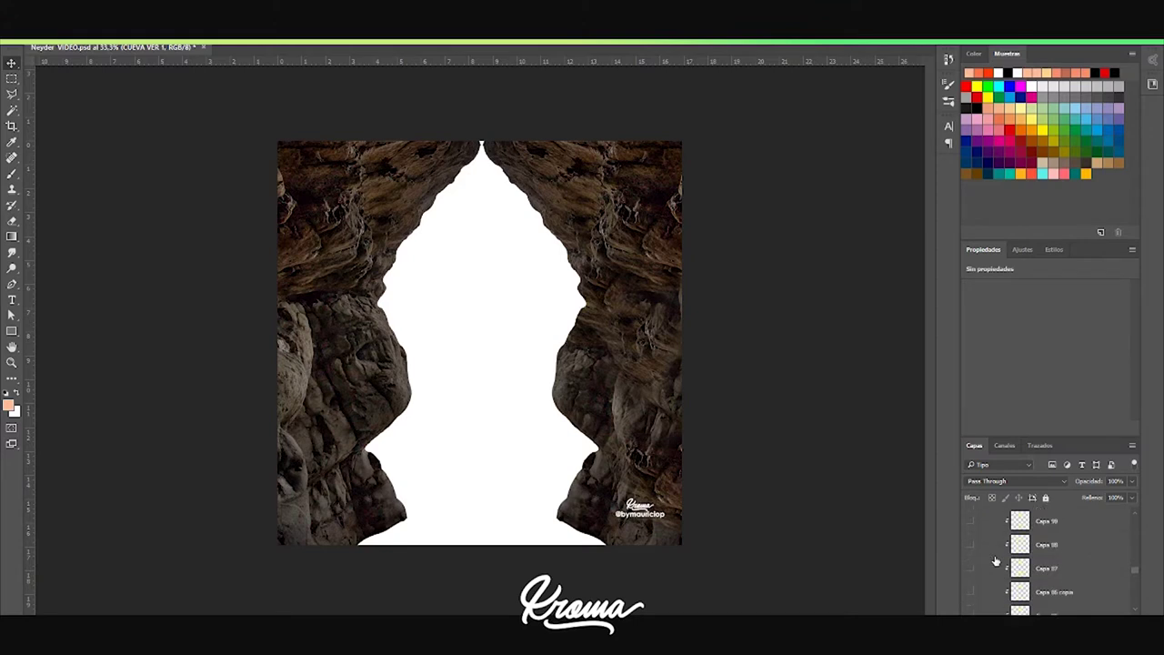
Show the inner rock layers Capa 35, its two copies and Grupo 6 copia in the PARTE 1 CUEVA group
scroll(1004, 549, down, 3)
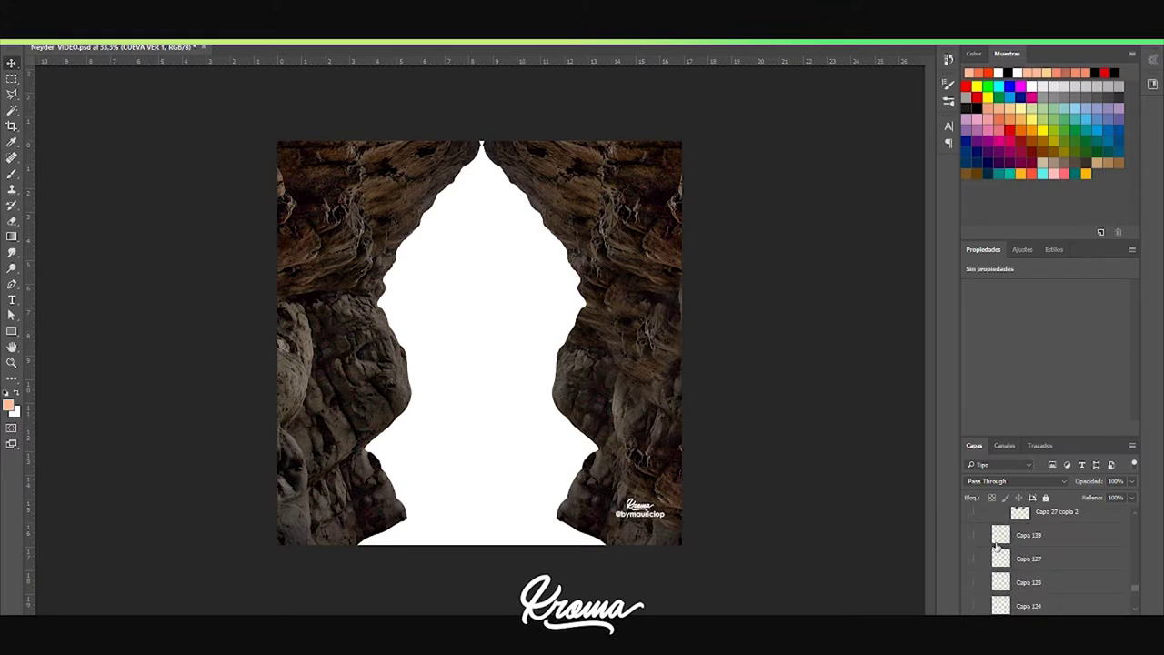
click(969, 546)
scroll(969, 555, up, 2)
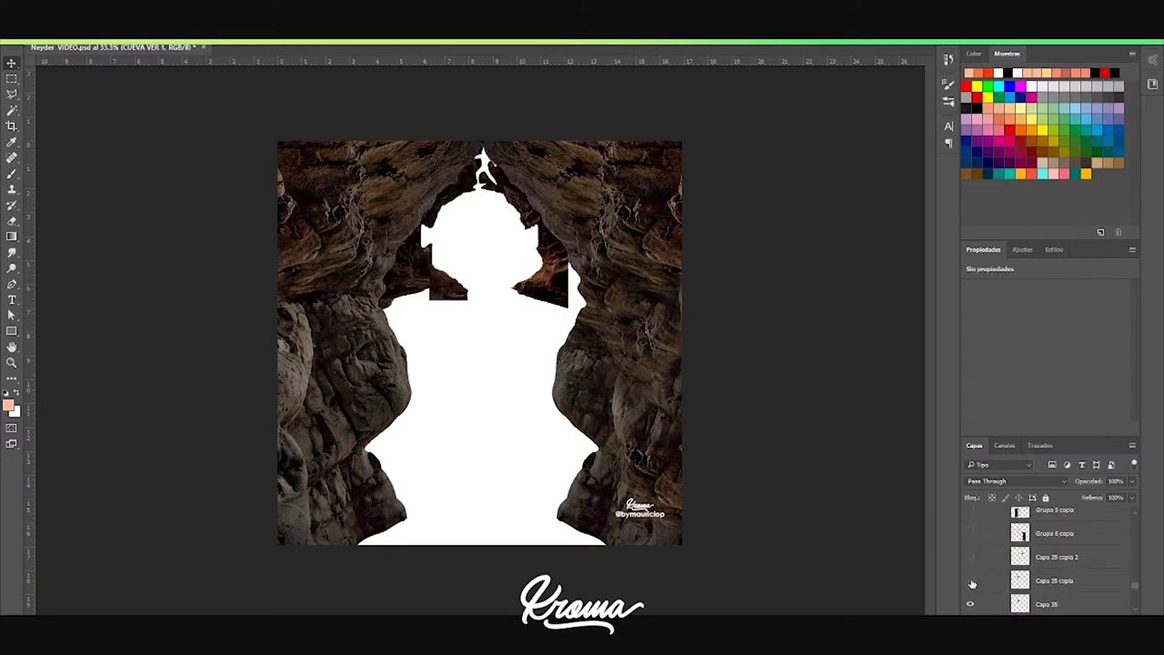
click(969, 580)
click(969, 556)
click(971, 534)
Show Grupo 5 copia, Grupo 4 copia, Grupo 3 copia and the two layers above them in PARTE 1 CUEVA
scroll(971, 536, up, 2)
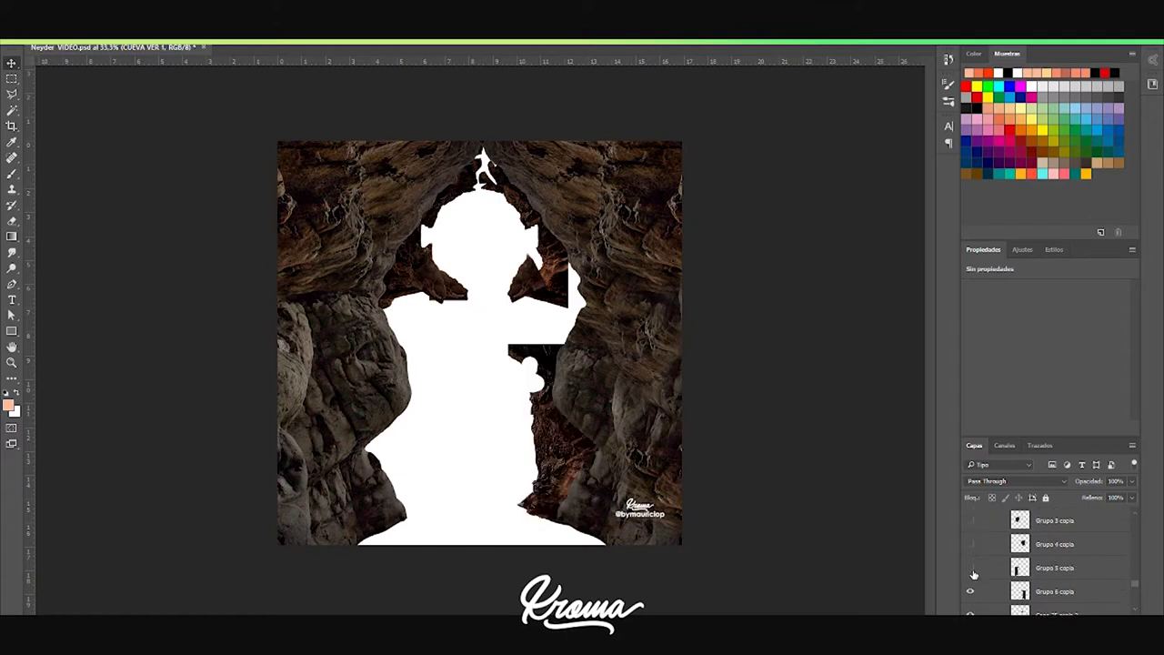
click(969, 567)
click(969, 544)
click(969, 520)
scroll(971, 529, up, 2)
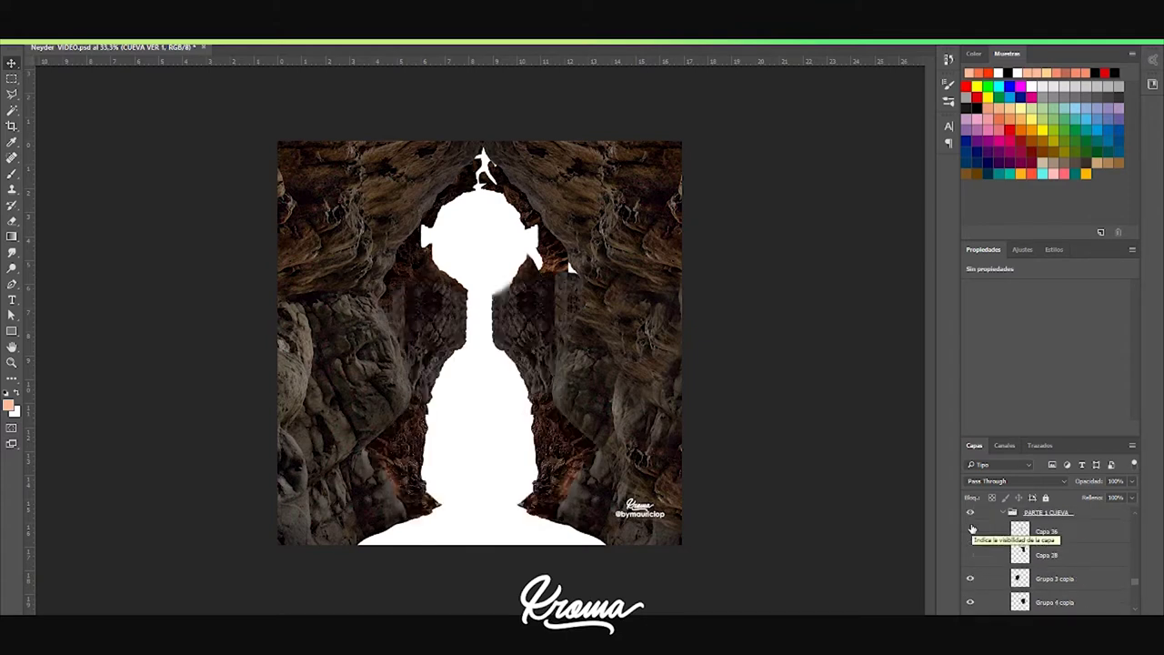
click(970, 555)
click(970, 532)
Collapse the PARTE 1 CUEVA group and show the stadium, sky and first grass layers, up to Capa 50 copia
scroll(971, 545, down, 5)
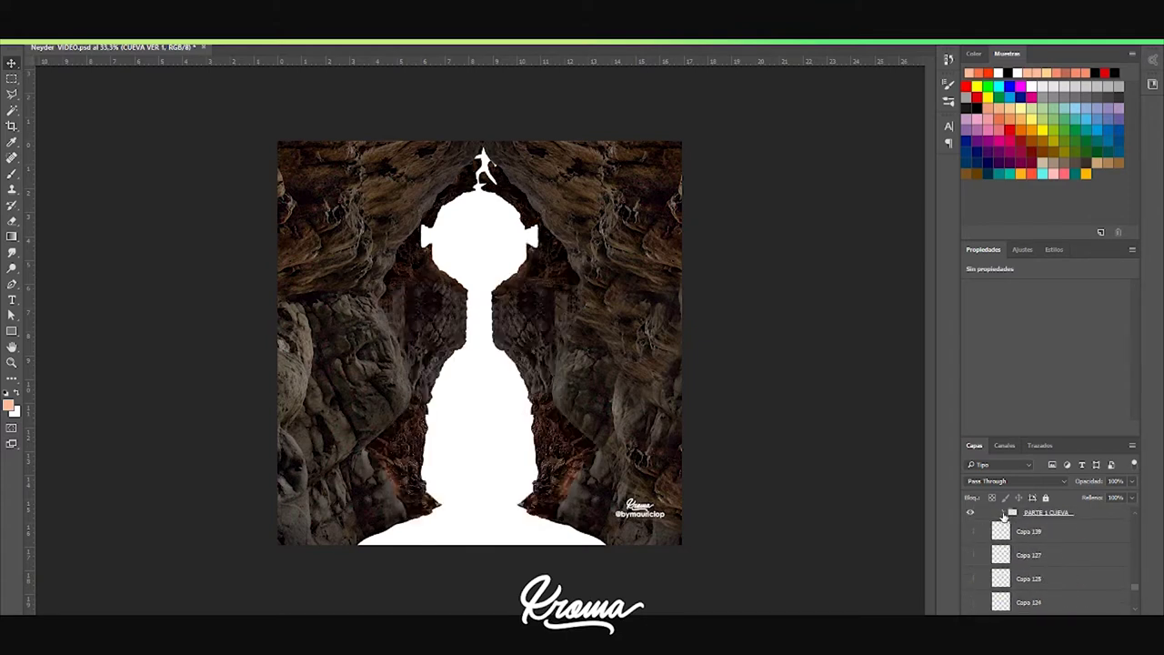
click(969, 579)
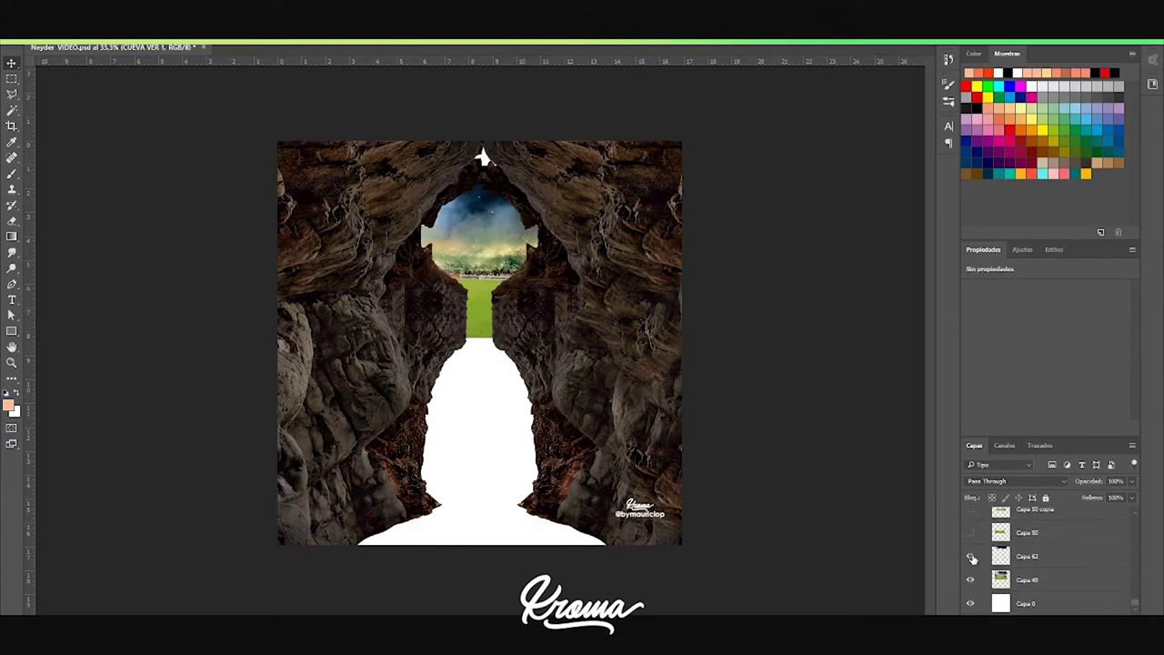
click(970, 556)
click(969, 532)
click(970, 510)
Show the remaining grass layers from Capa 50 copia 2 through Capa 50 copia 7 to fill the cave floor
scroll(971, 527, up, 2)
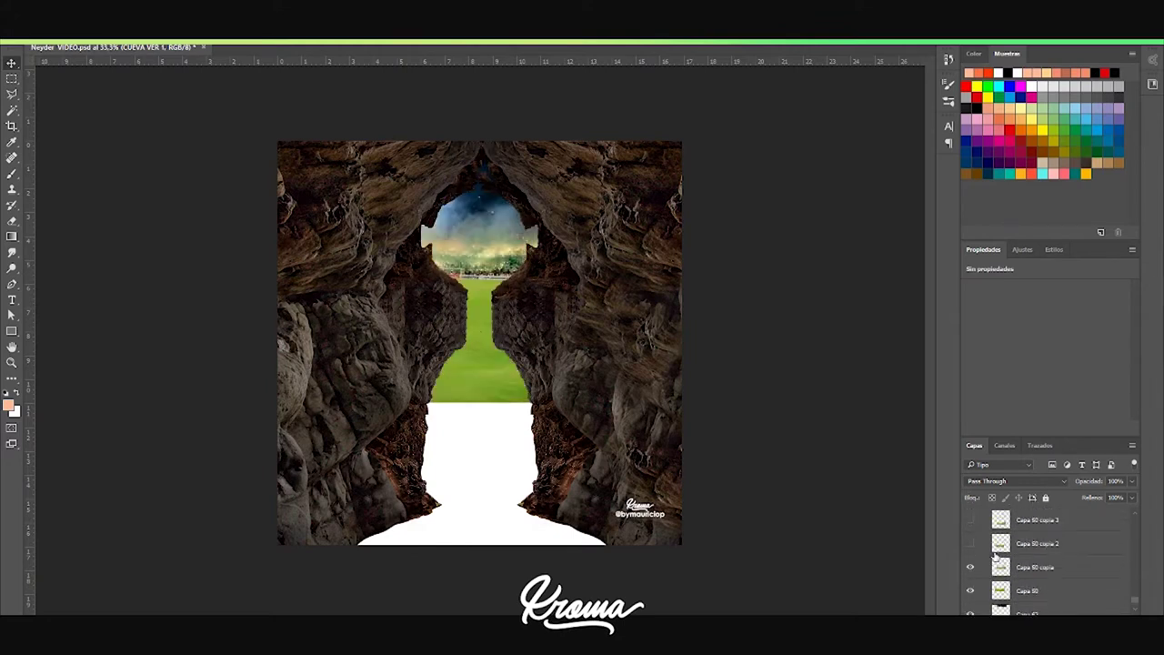
click(970, 519)
scroll(977, 545, up, 2)
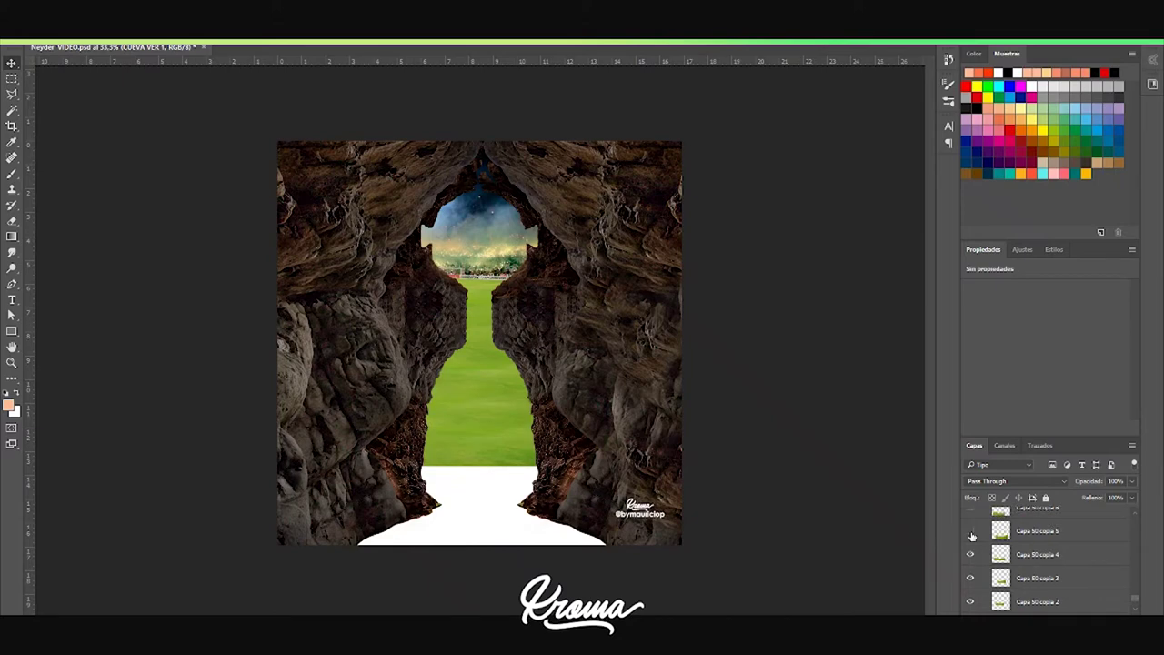
click(970, 531)
scroll(971, 536, up, 2)
click(971, 565)
click(970, 542)
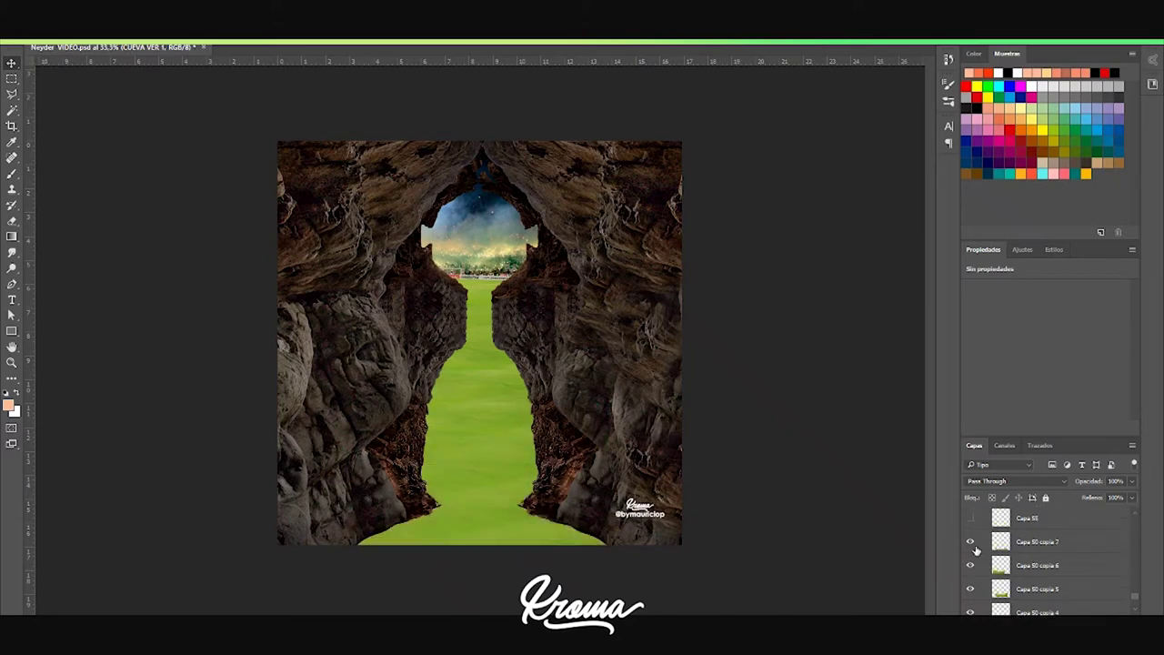
Show Capa 55 and the dirt ground layer Capa 54 above the grass
key(ctrl+plus)
scroll(1027, 573, up, 2)
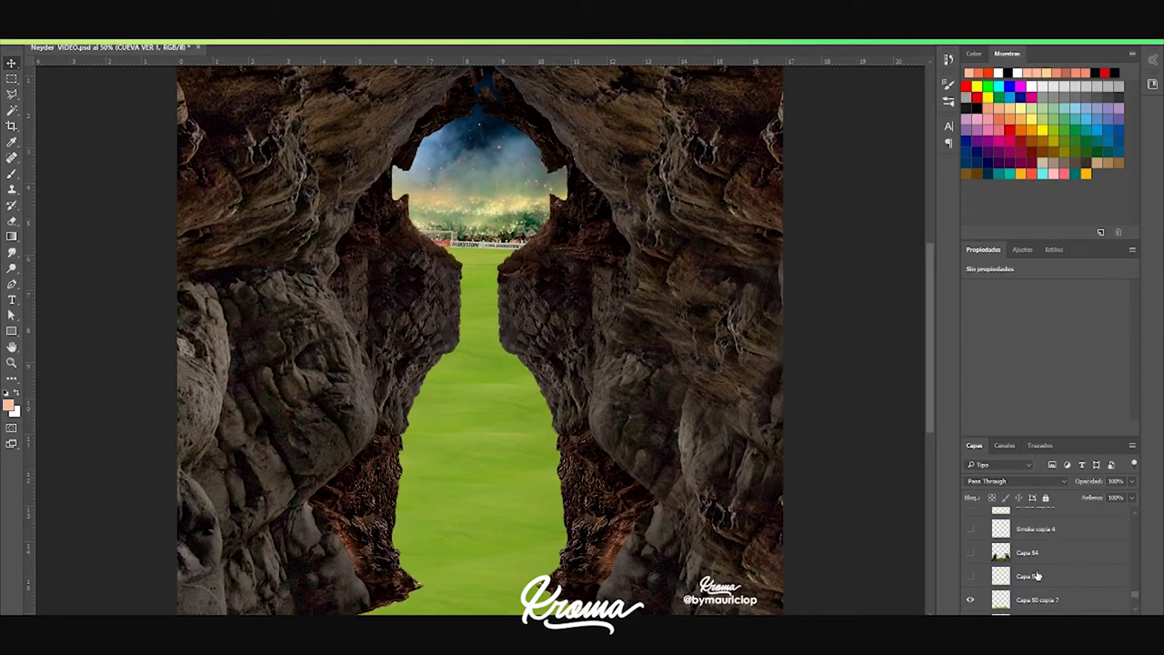
drag(927, 377, 931, 355)
click(970, 576)
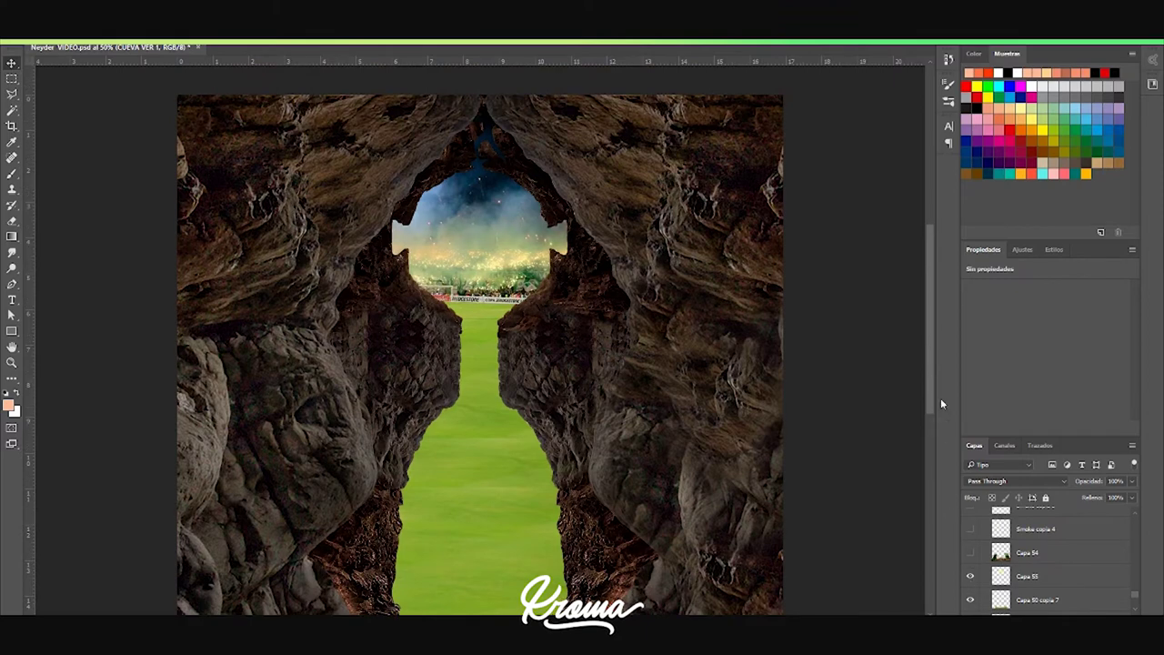
drag(930, 400, 933, 459)
click(971, 553)
Show the smoke layers Smoke copia 4 through Smoke copia 8 along the cave's edges
scroll(1005, 564, up, 2)
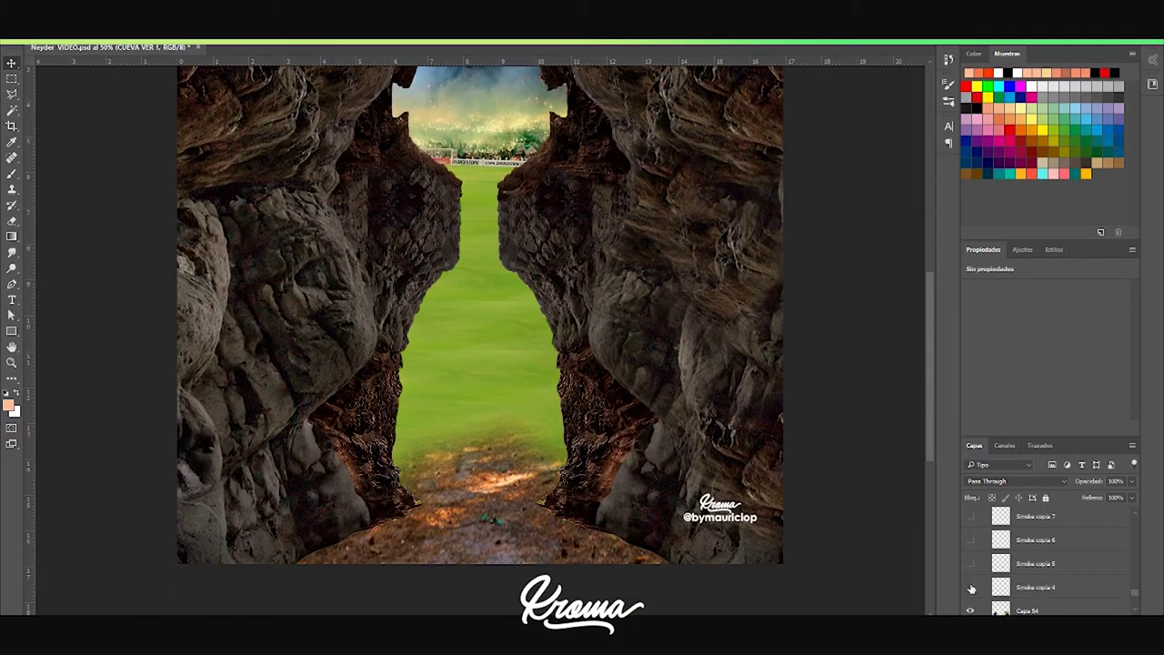
click(971, 587)
click(970, 564)
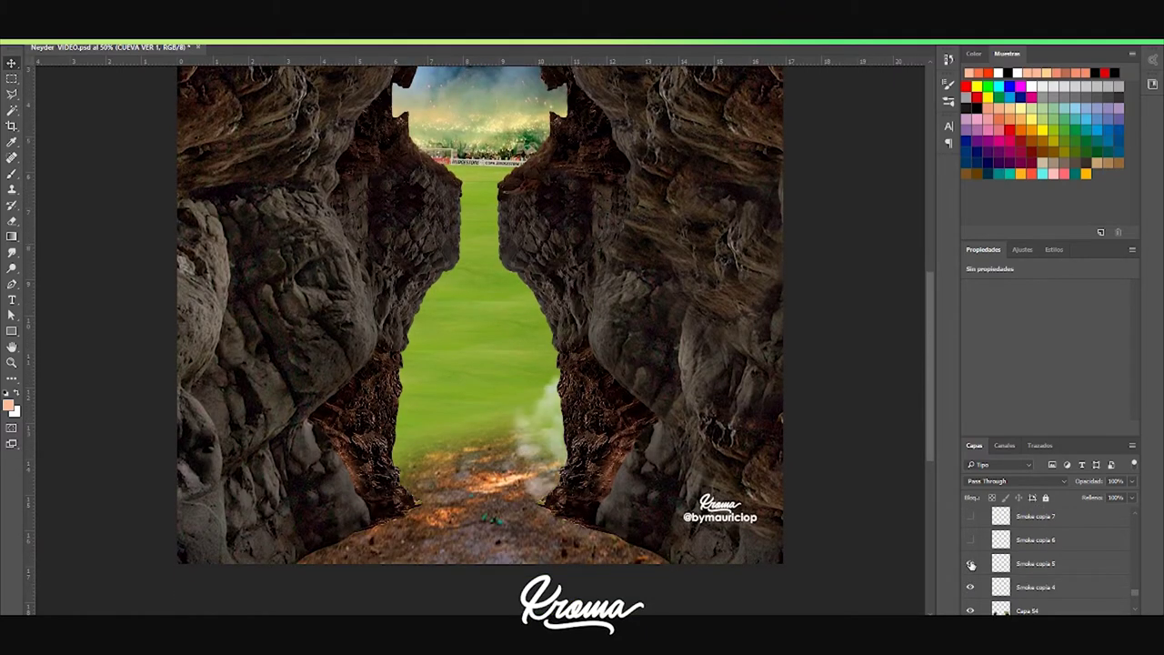
click(971, 516)
scroll(971, 545, up, 2)
click(970, 552)
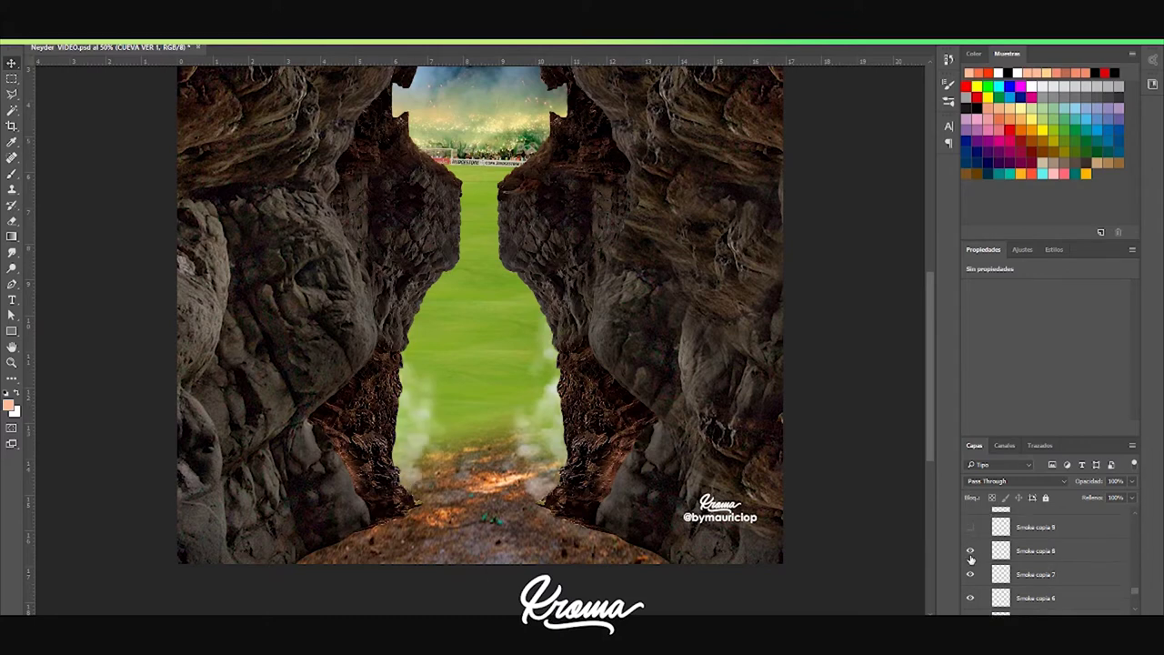
Expand the NEYDER group and show the player's base layers from Capa 21 up to Capa 51
scroll(1000, 554, down, 5)
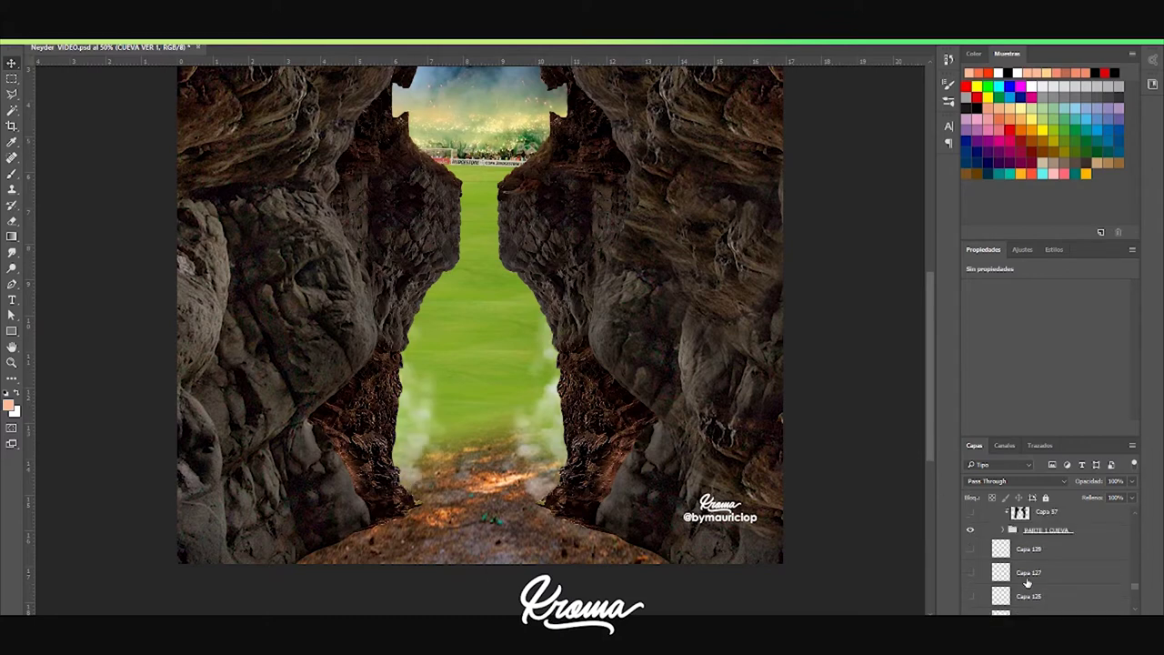
scroll(1025, 582, down, 6)
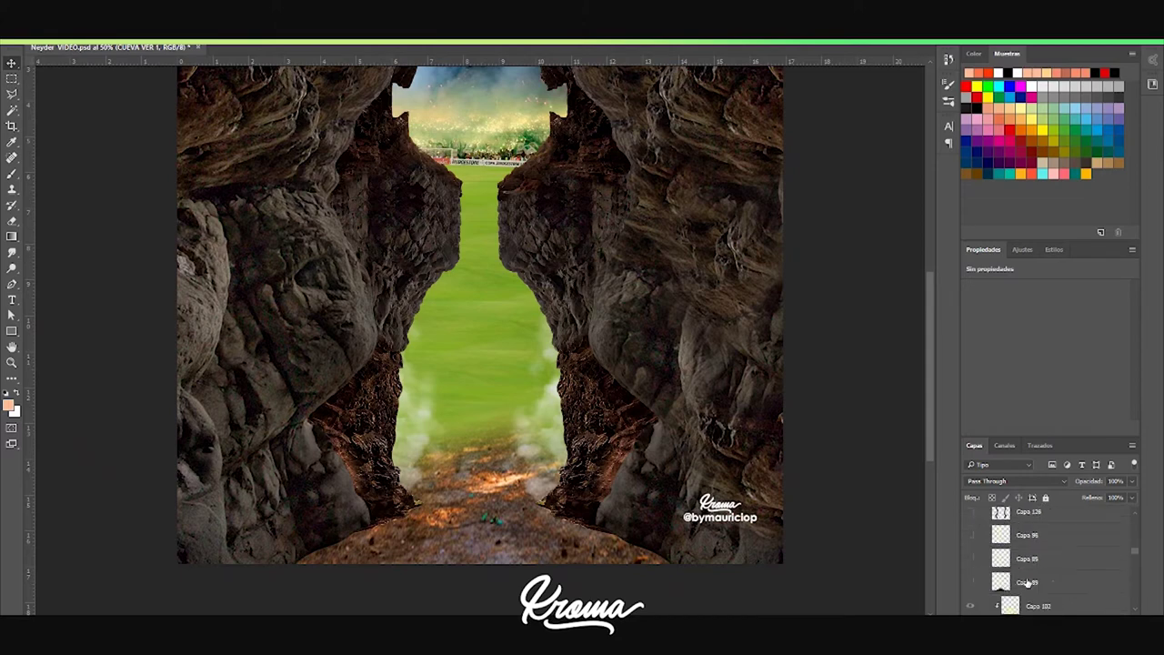
scroll(1026, 582, down, 8)
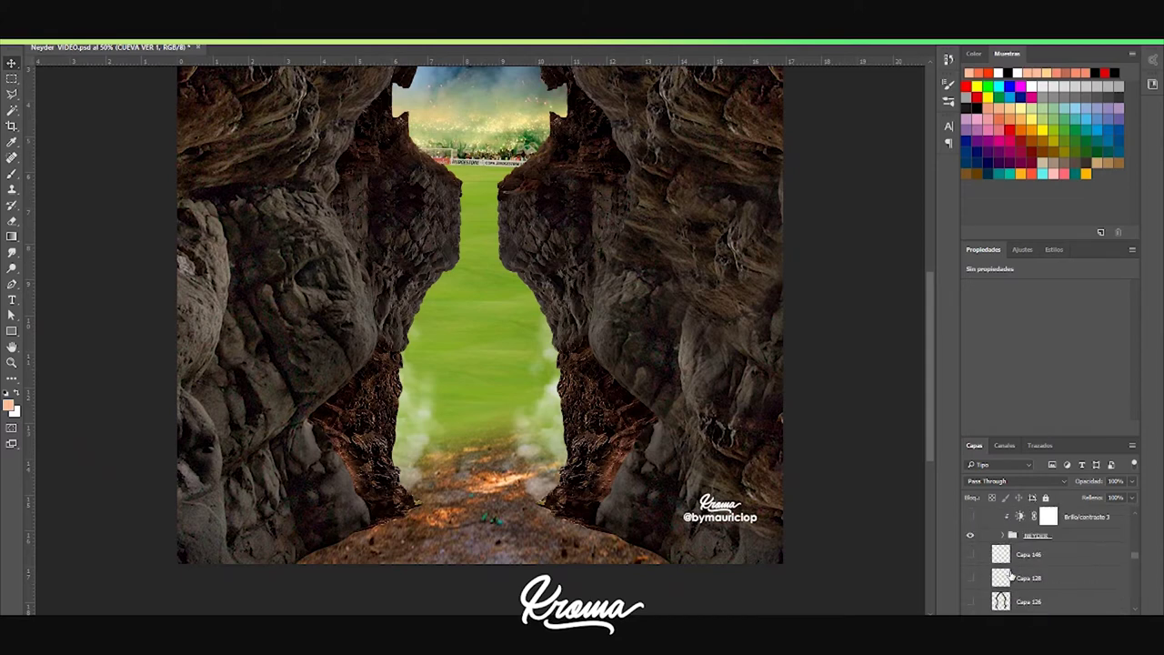
scroll(1016, 556, down, 5)
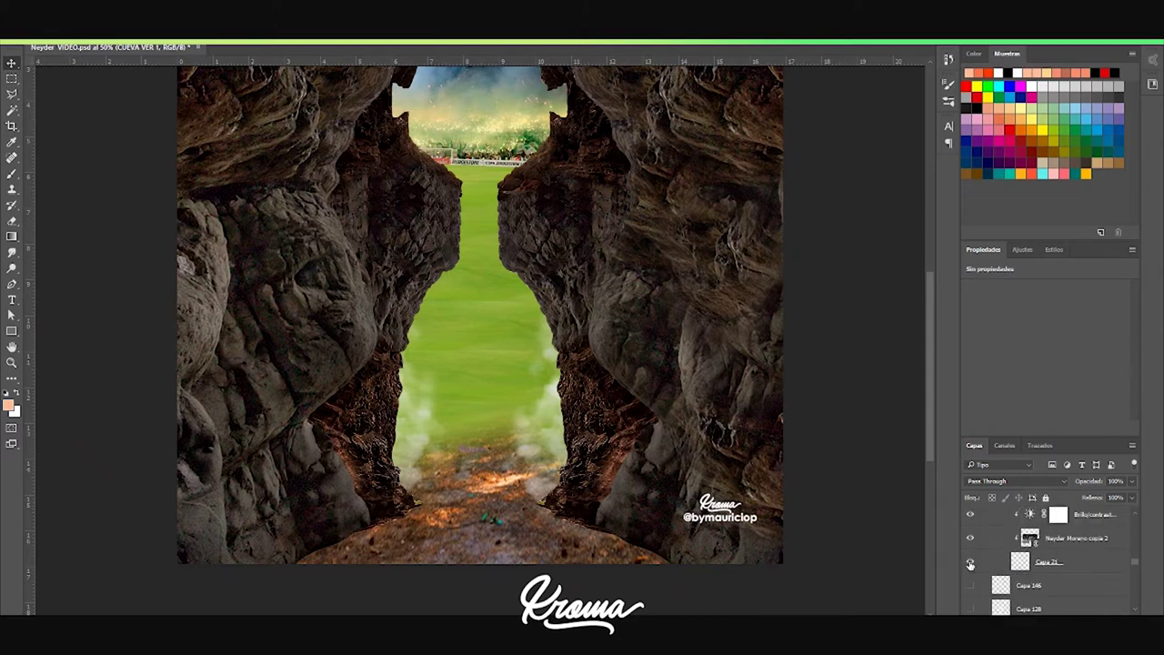
scroll(970, 564, up, 2)
scroll(973, 530, up, 2)
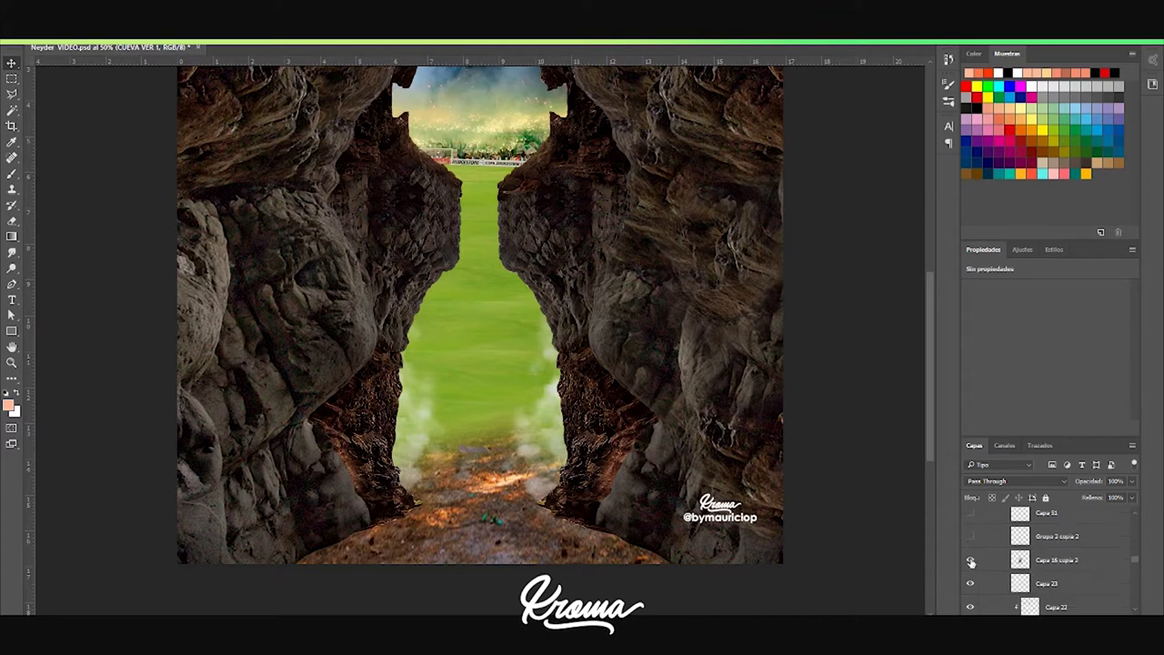
click(970, 561)
click(970, 537)
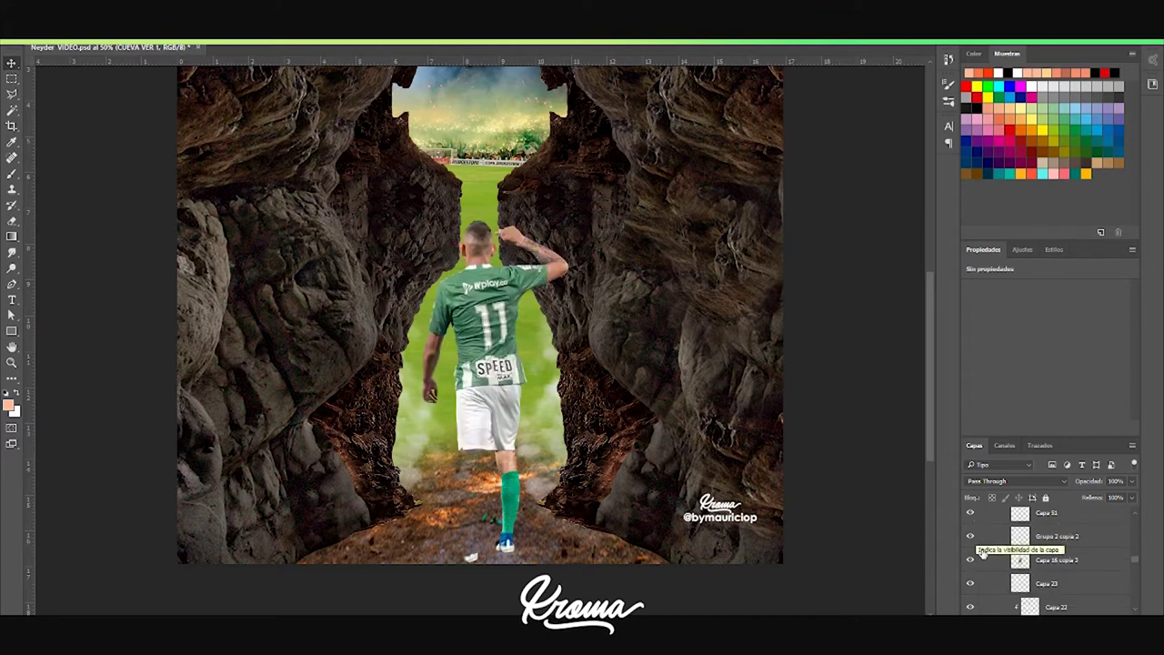
Show the remaining sock, shoe and shading layers of the player up to Capa 18 in the NEYDER group
scroll(969, 545, up, 4)
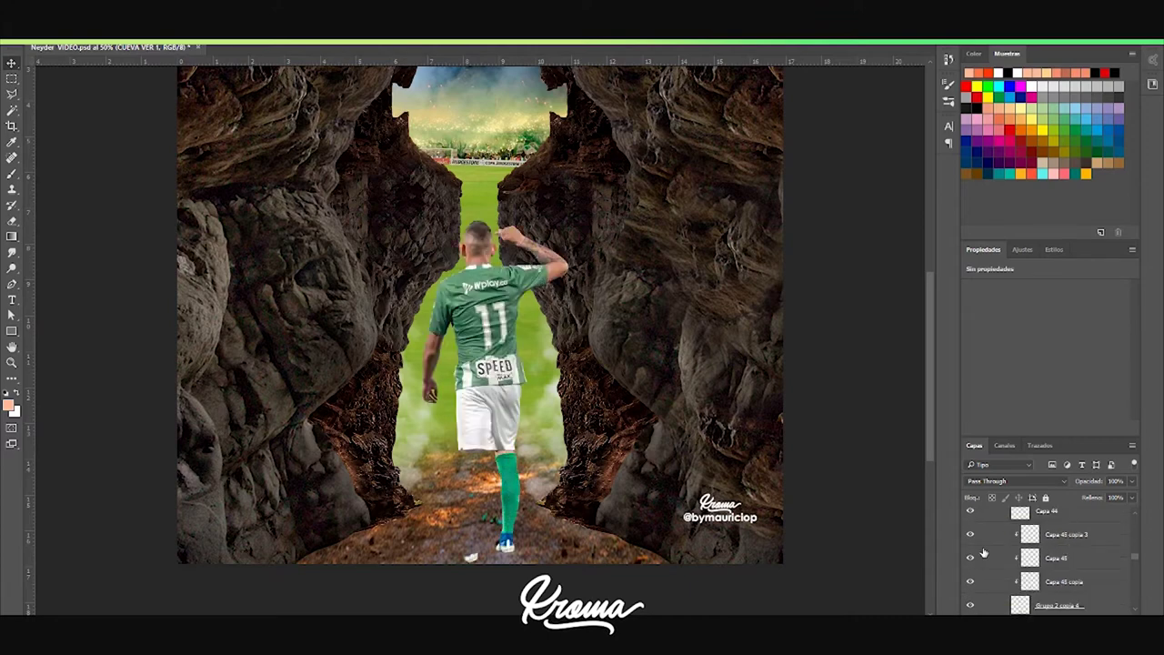
scroll(982, 551, up, 2)
click(969, 546)
scroll(970, 550, up, 2)
click(971, 539)
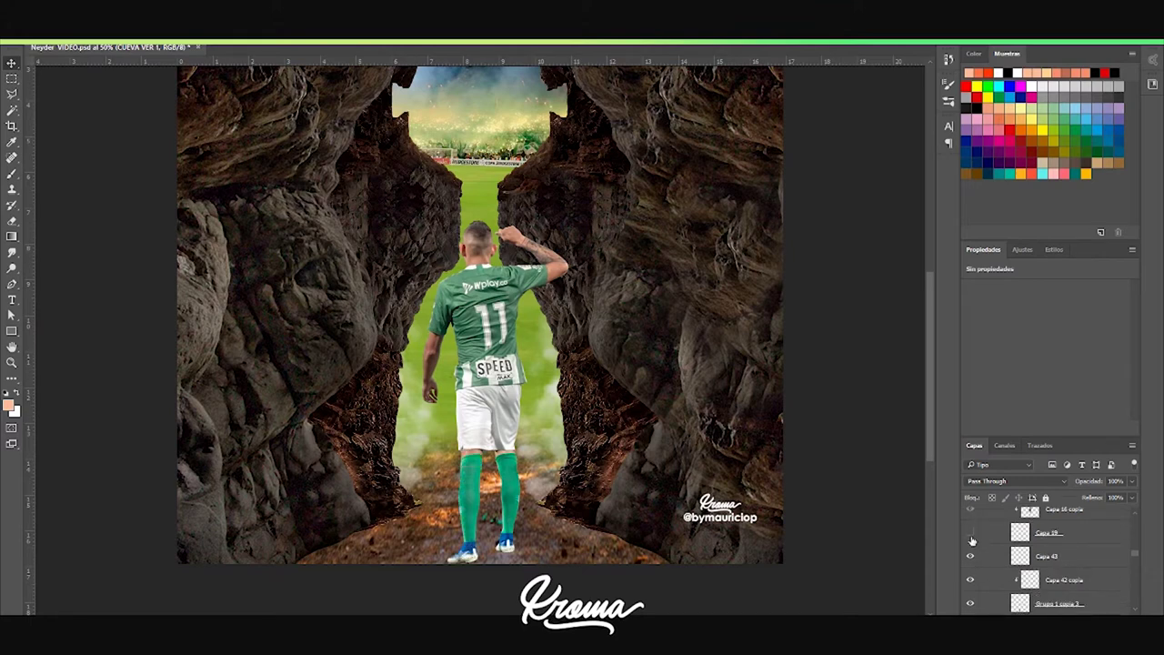
scroll(971, 538, up, 2)
click(972, 543)
scroll(973, 550, up, 2)
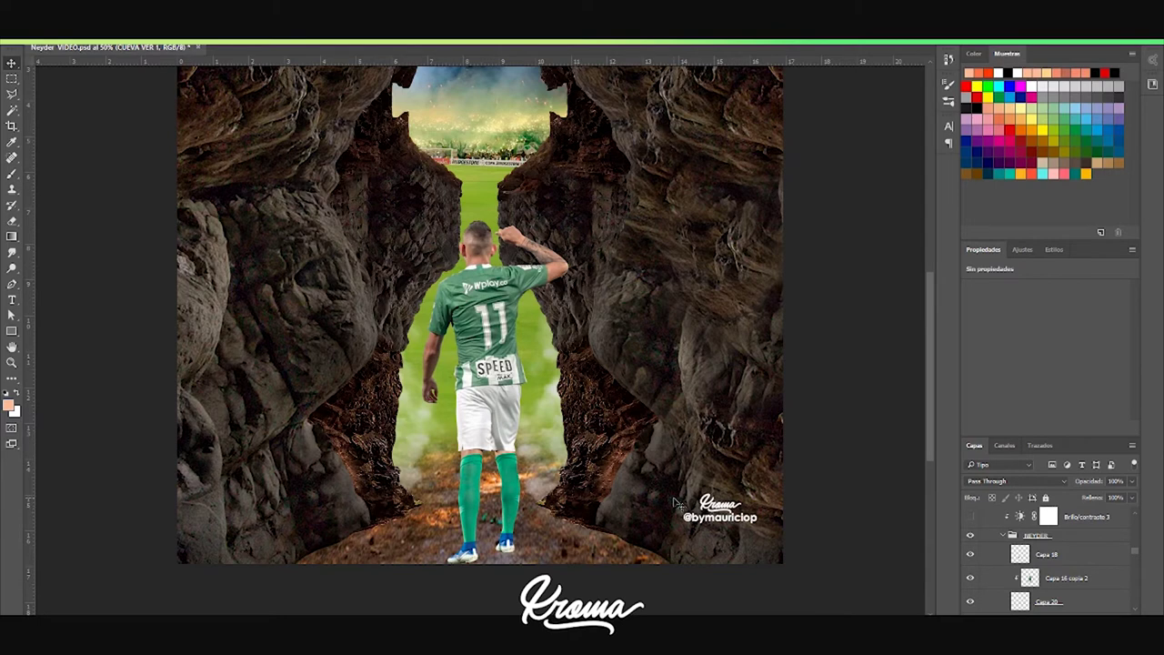
Show the cave shading layers Capa 57, Capa 71 and Capa 72 in the CUEVA VER 2 group
key(ctrl+minus)
scroll(1072, 567, down, 6)
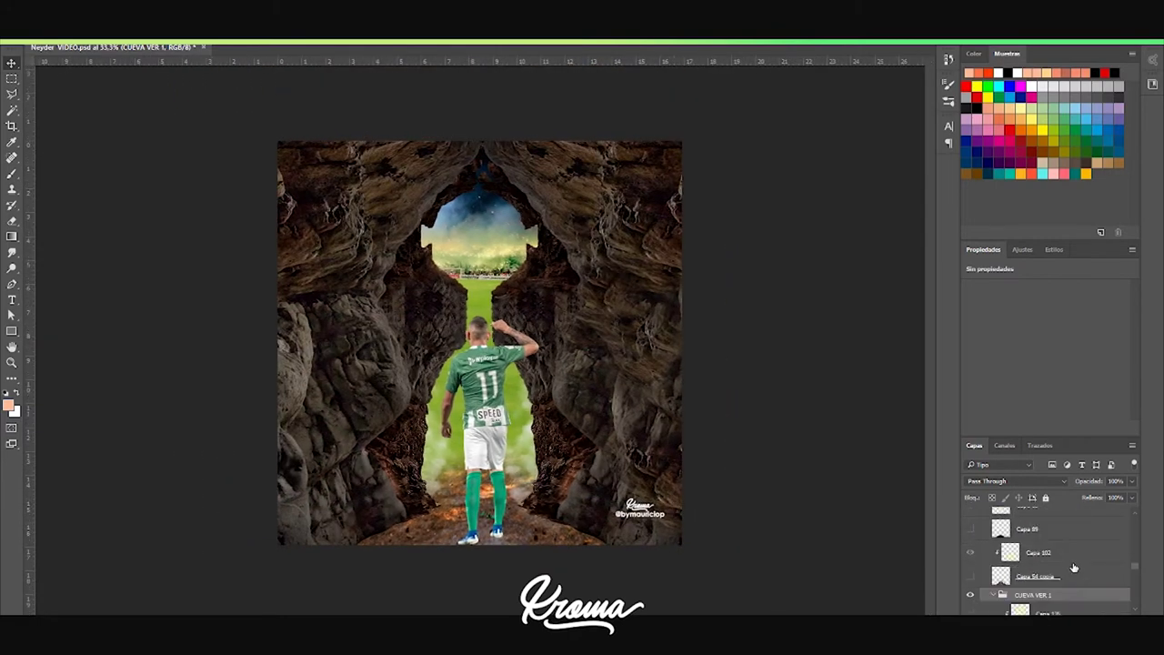
scroll(998, 563, down, 5)
scroll(989, 568, down, 5)
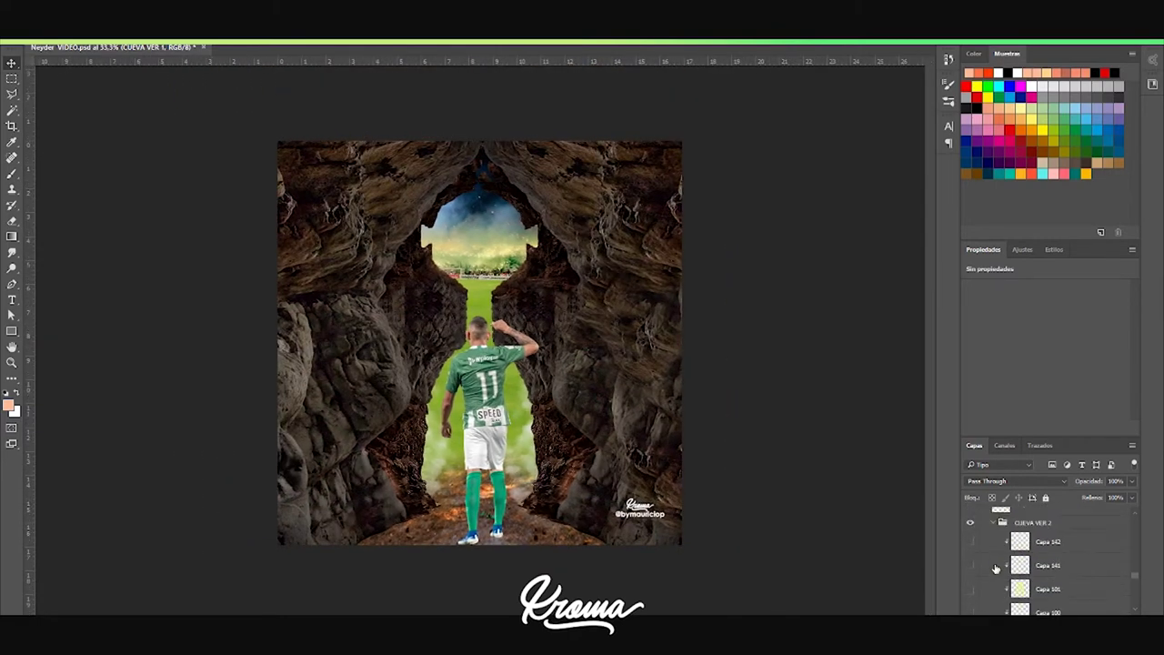
click(970, 575)
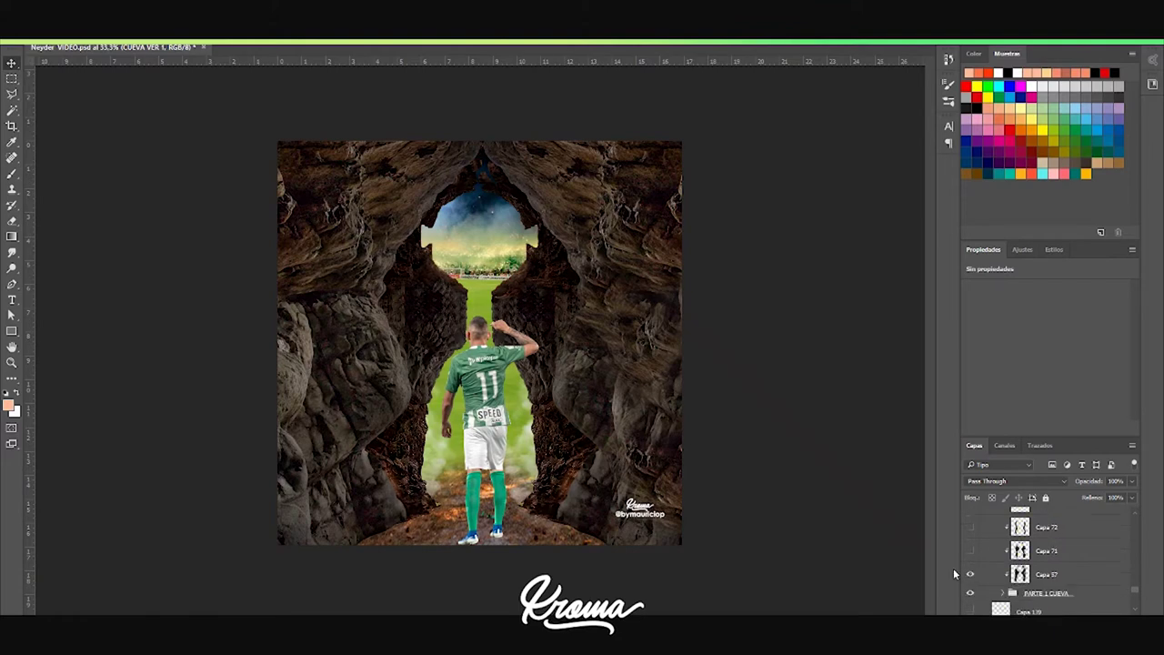
key(ctrl+plus)
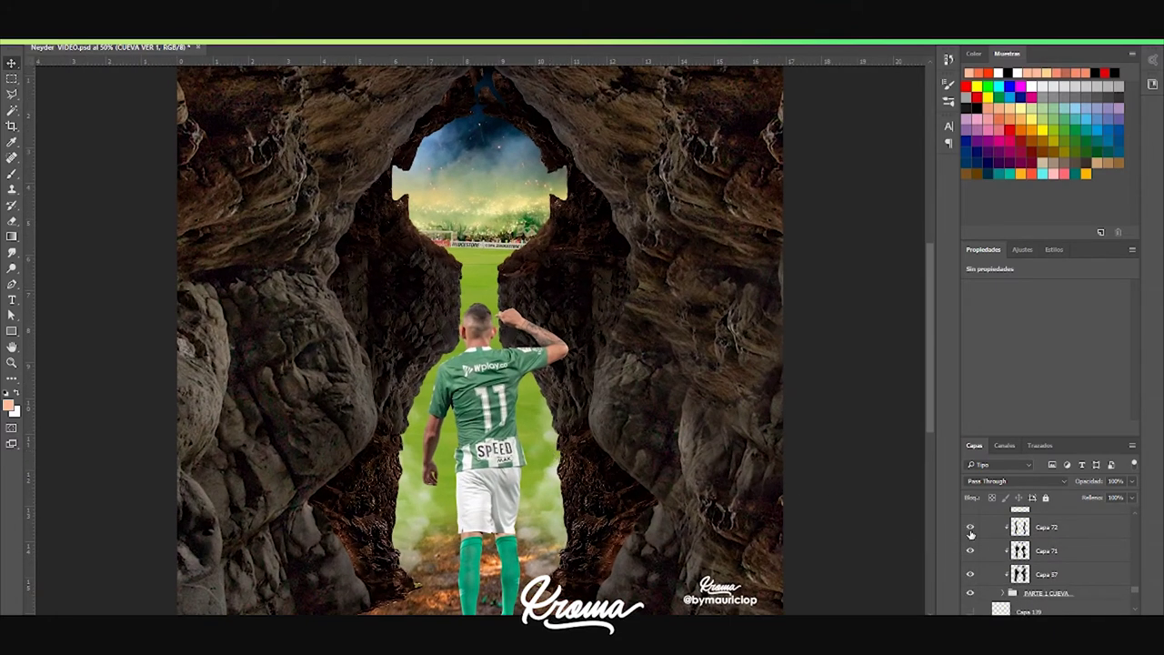
Show the five yellow glow layers directly above Capa 72, including Capa 53 and Capa 53 copia
scroll(970, 533, up, 2)
click(970, 561)
click(970, 537)
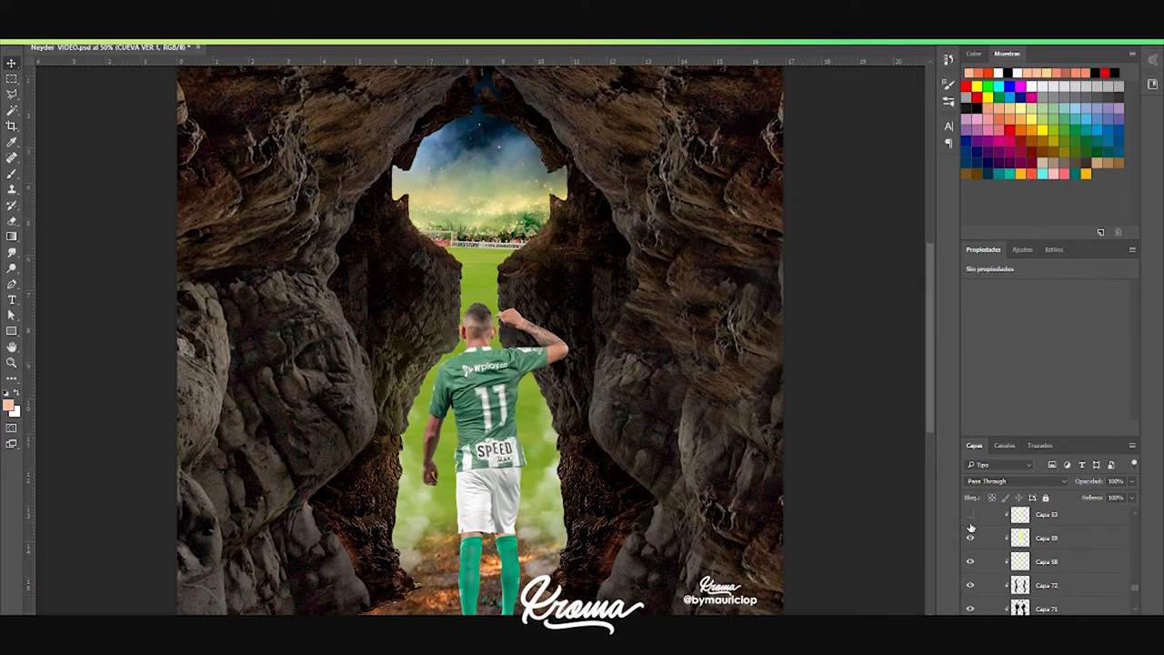
click(970, 514)
scroll(978, 541, up, 1)
click(970, 546)
click(970, 524)
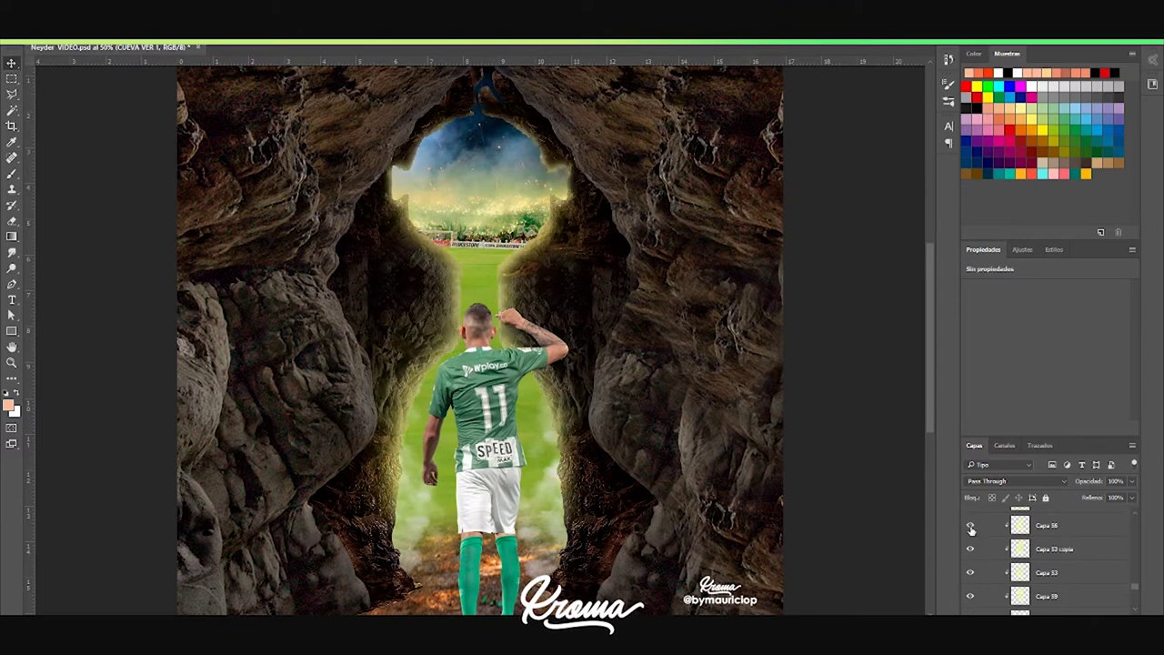
Show the cave edge light layers from Capa 63 up through Capa 78
scroll(970, 527, up, 1)
click(970, 558)
click(970, 514)
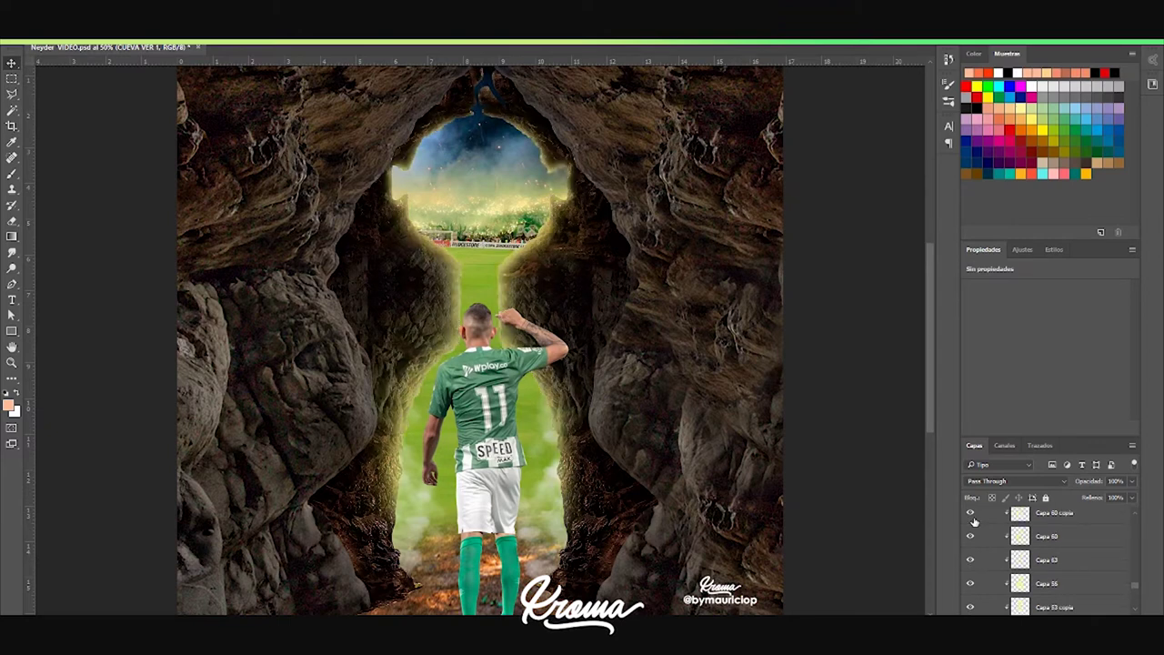
scroll(971, 545, up, 2)
click(970, 524)
scroll(970, 527, up, 2)
click(971, 557)
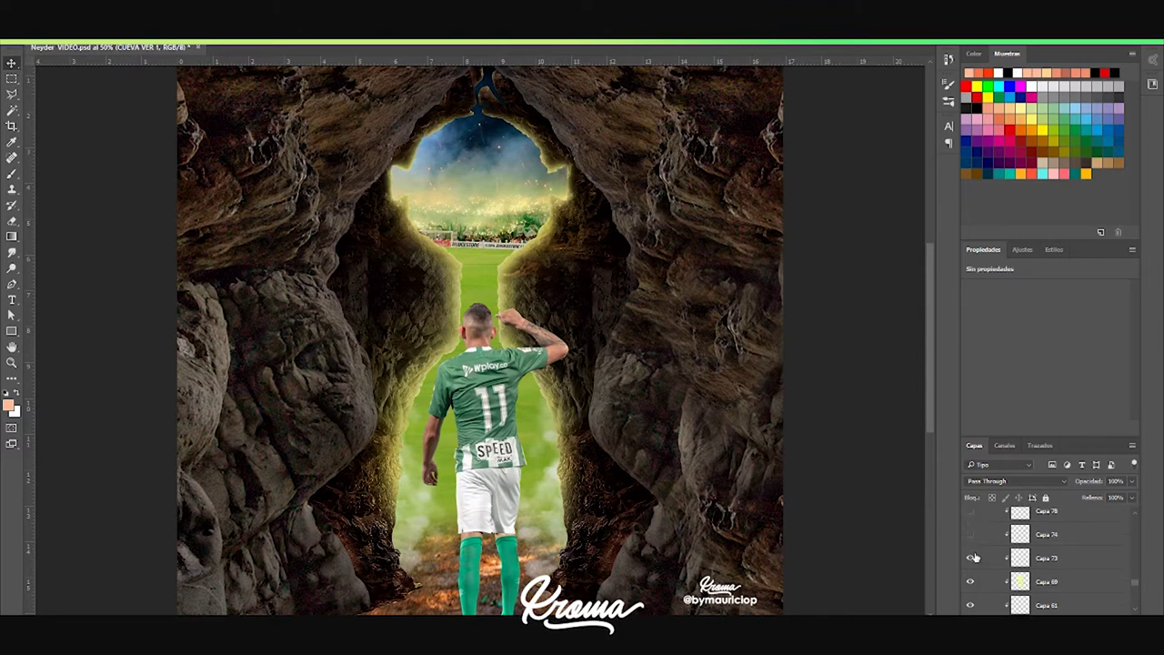
click(970, 535)
Show the rock highlight layers Capa 79, Capa 86, Capa 86 copia, Capa 87 and Capa 88
scroll(977, 543, up, 1)
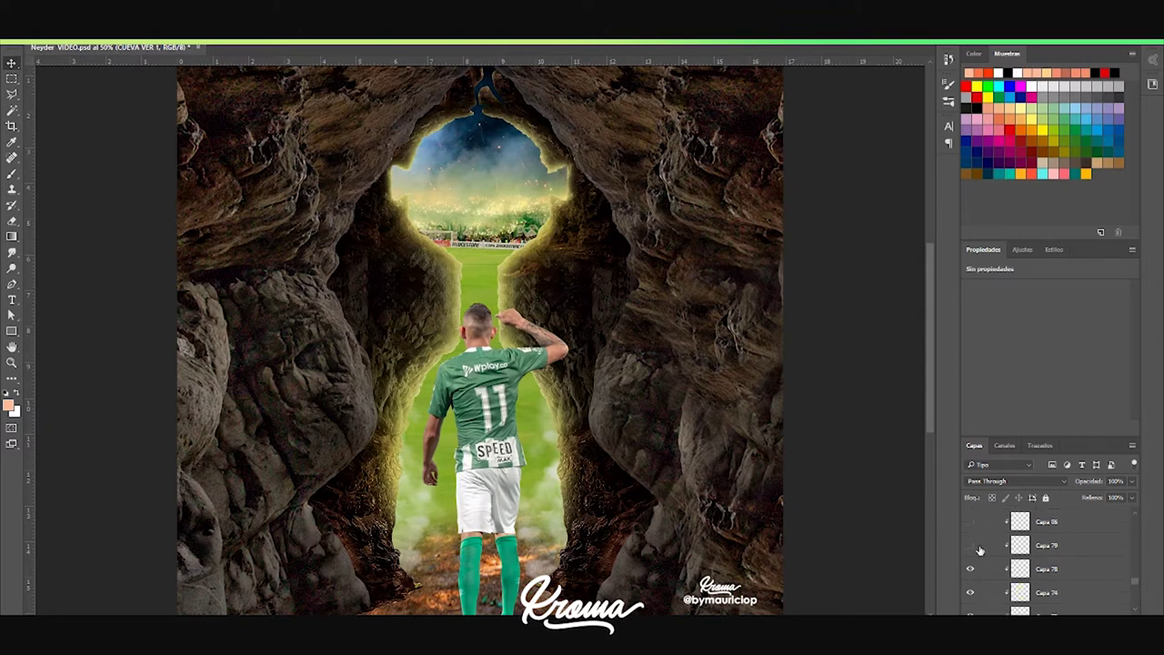
click(970, 546)
click(970, 524)
scroll(988, 547, up, 1)
click(970, 556)
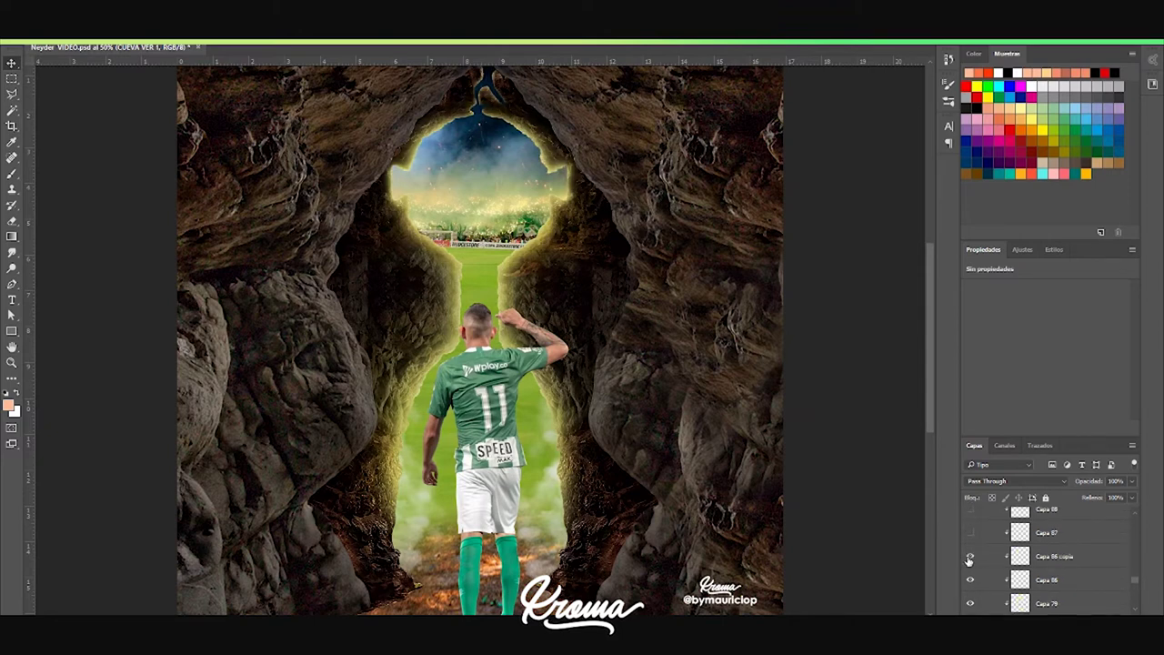
click(970, 532)
click(972, 512)
Show the next cave lighting layers above Capa 88, up through Capa 101 and Capa 141
scroll(984, 533, up, 1)
click(971, 545)
click(971, 522)
scroll(972, 532, up, 1)
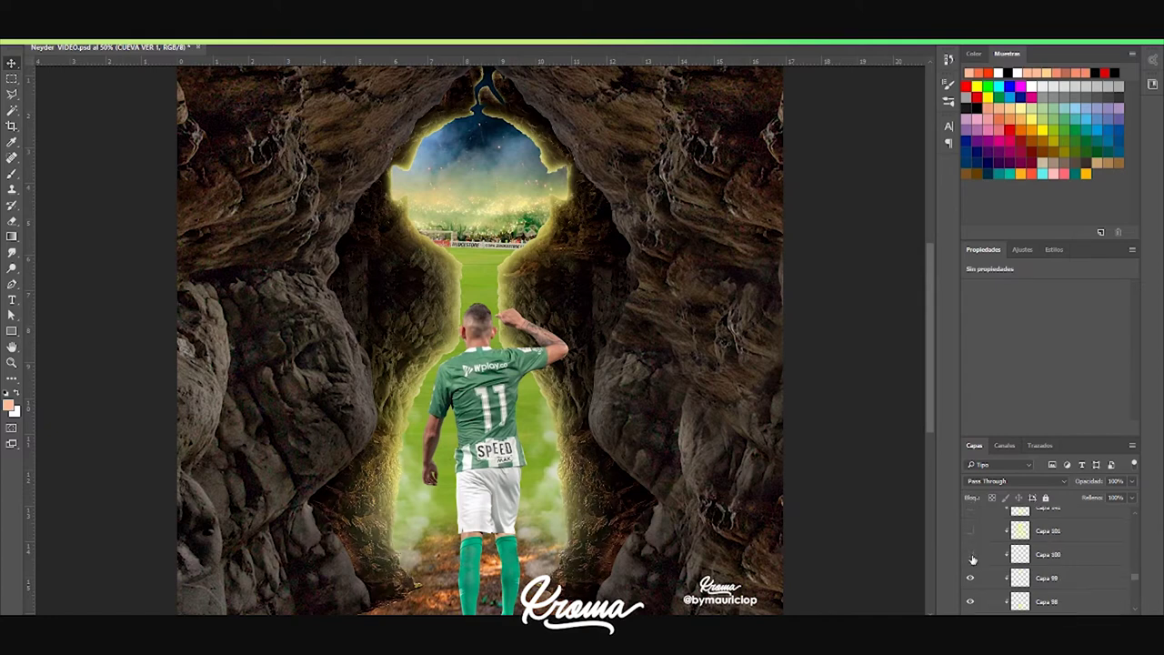
click(971, 530)
scroll(969, 543, up, 2)
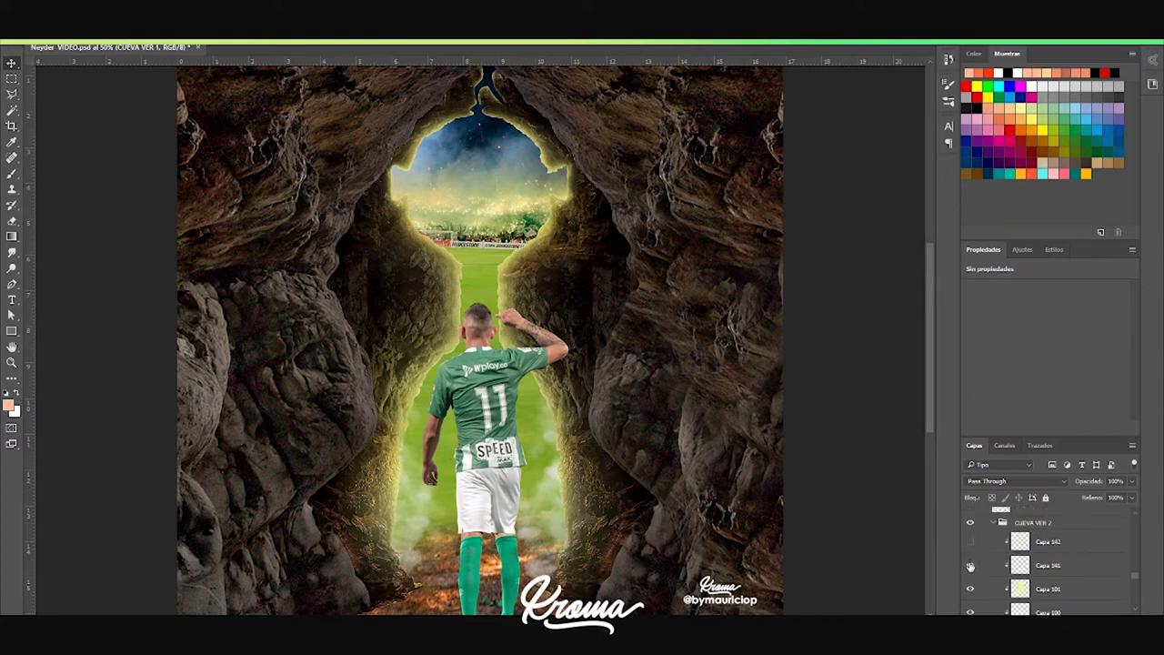
Show the rock lighting layers in the CUEVA VER 1 group, from Capa 64 up through Capa 67 and above
scroll(991, 546, down, 10)
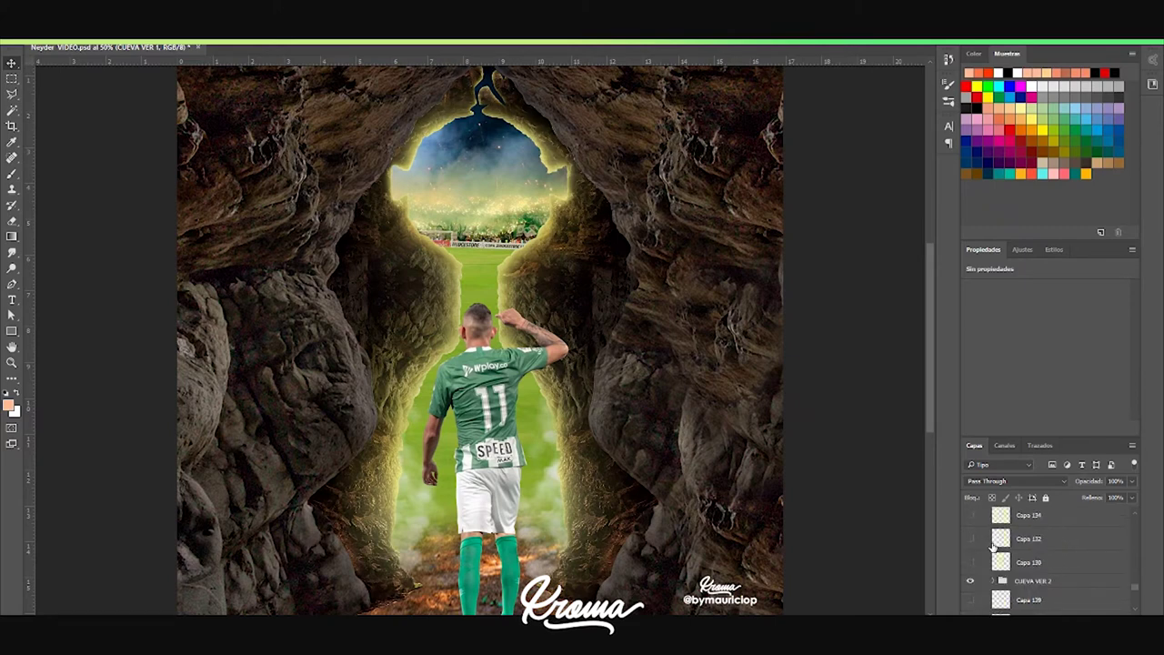
scroll(984, 576, down, 5)
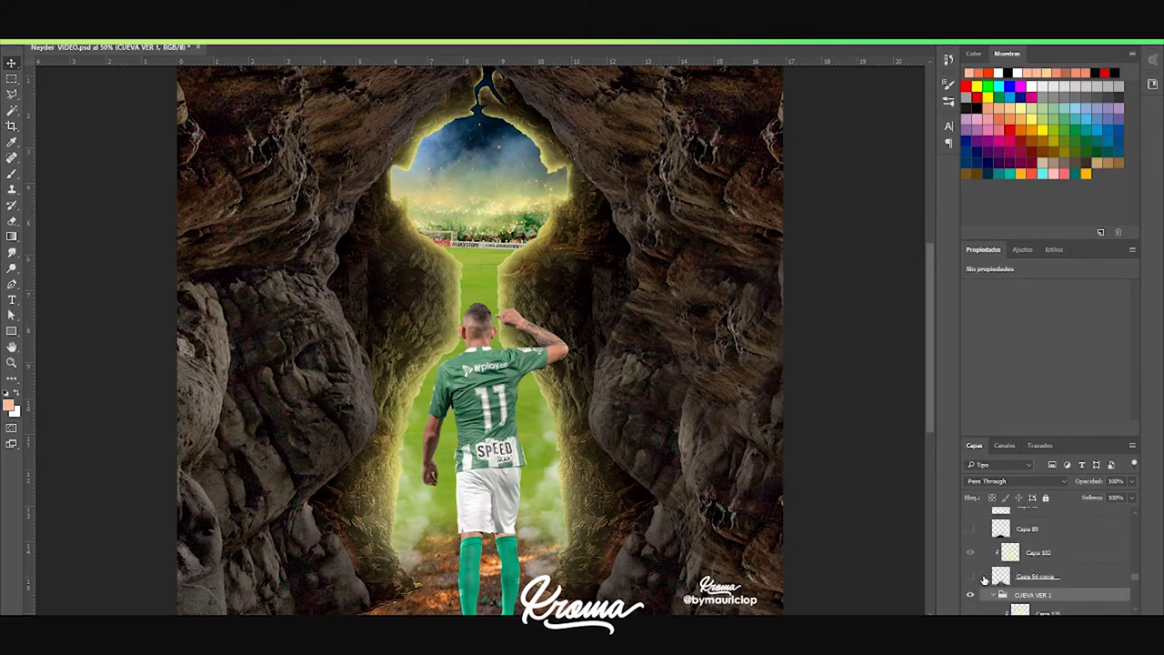
scroll(999, 594, down, 5)
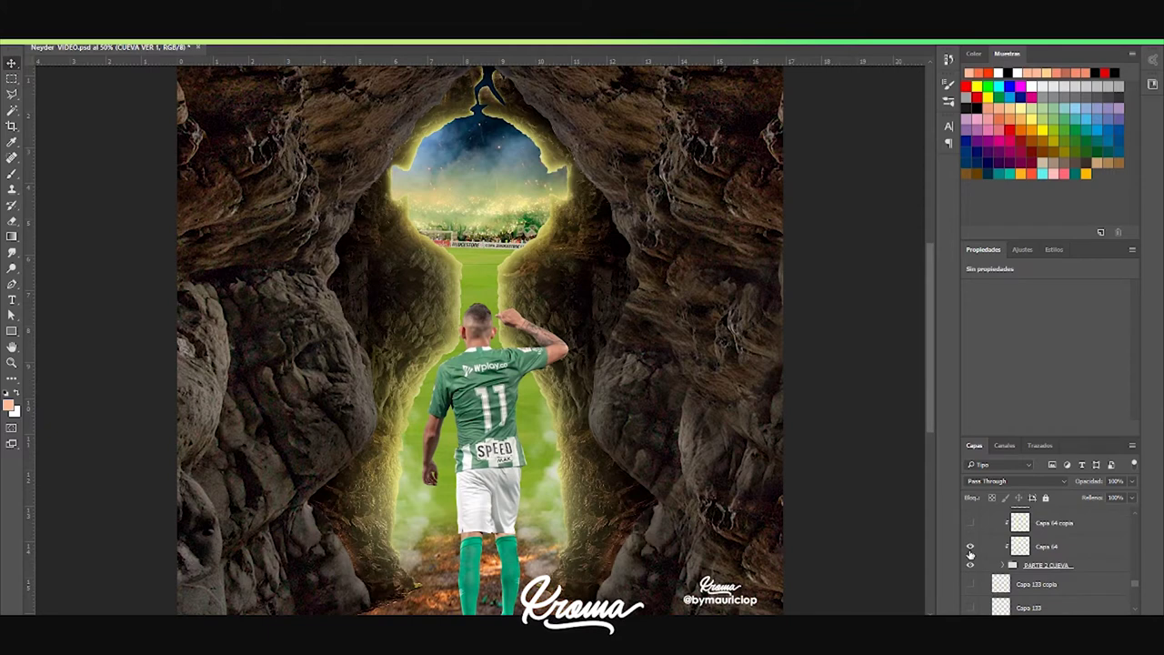
key(ctrl+minus)
scroll(977, 545, up, 1)
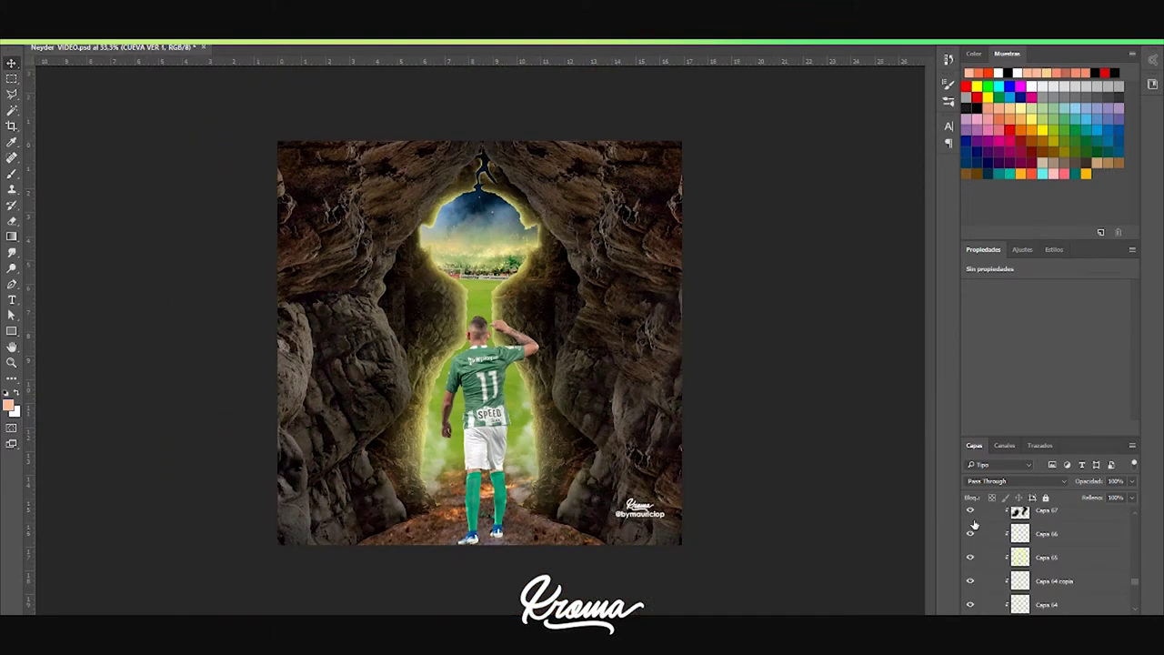
scroll(971, 518, up, 1)
Collapse the CUEVA VER 1 group and show the shading and light layers above it, including Capa 89, Capa 85 and Capa 96
scroll(970, 526, down, 3)
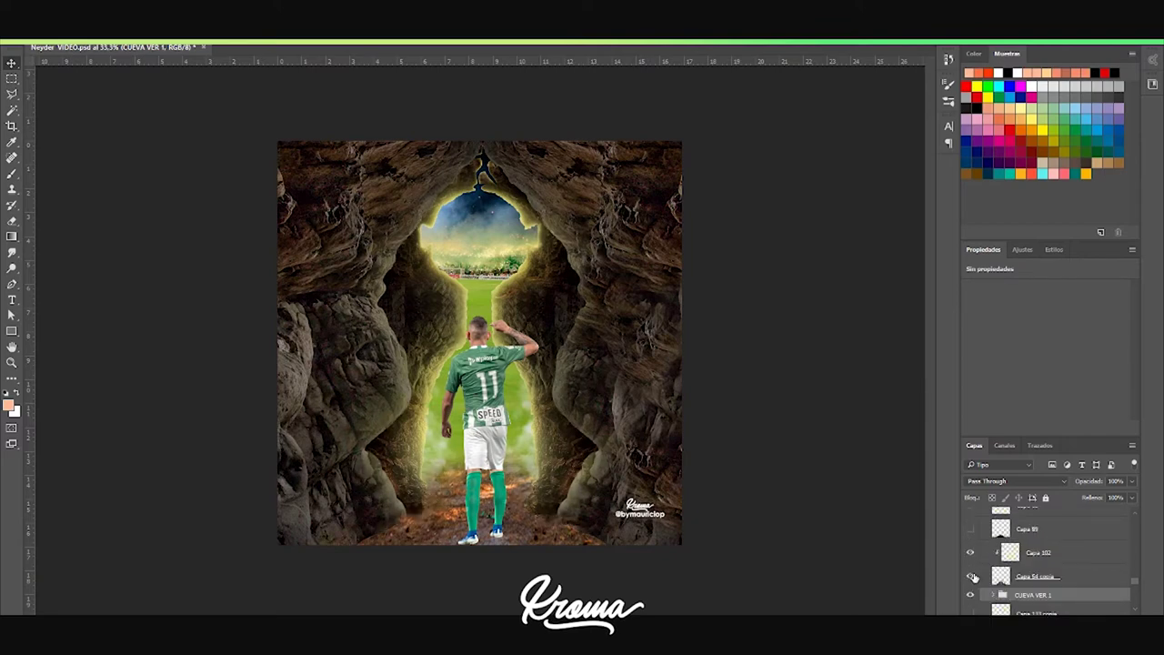
scroll(975, 582, up, 2)
key(ctrl+plus)
key(ctrl+plus)
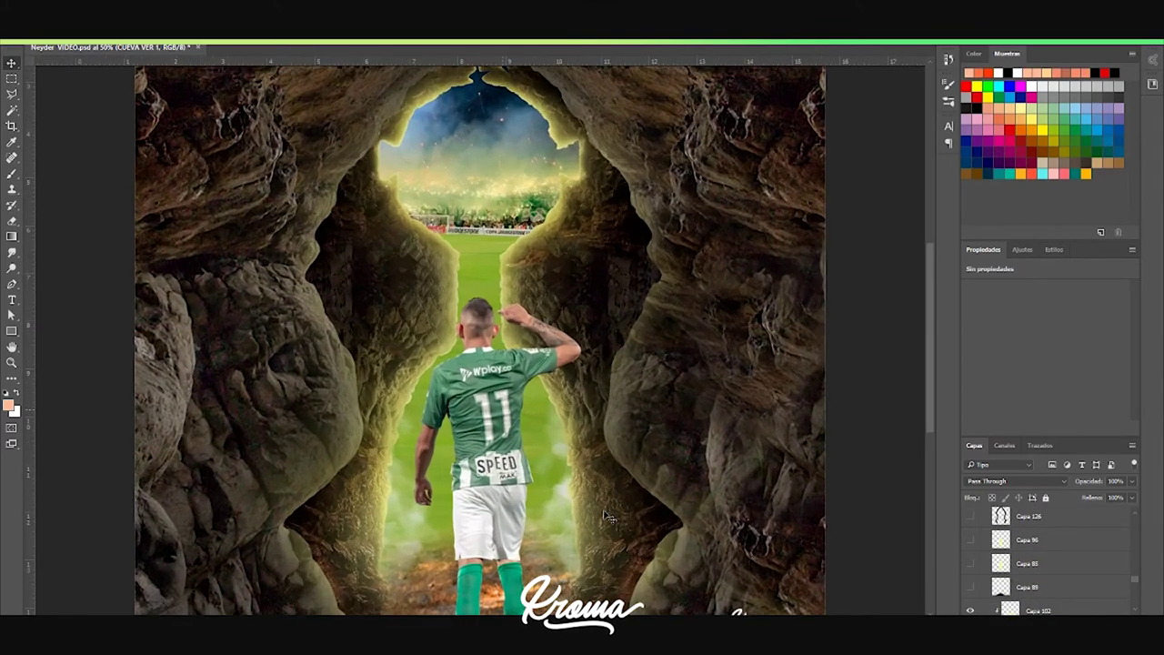
key(ctrl+plus)
scroll(929, 385, down, 3)
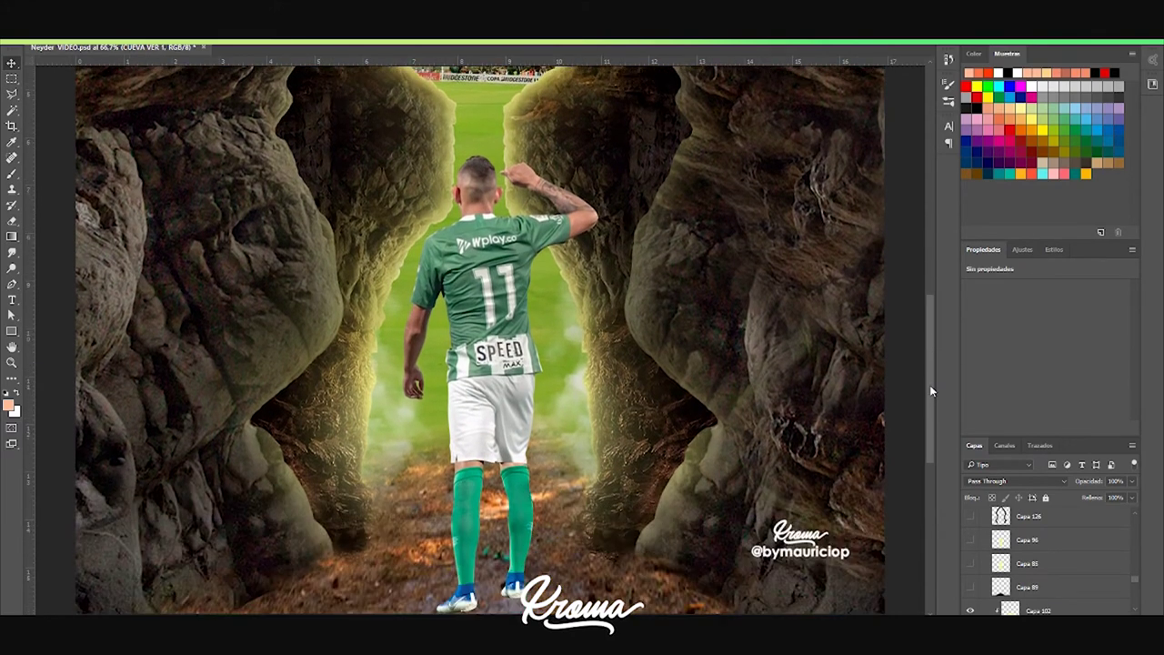
click(969, 590)
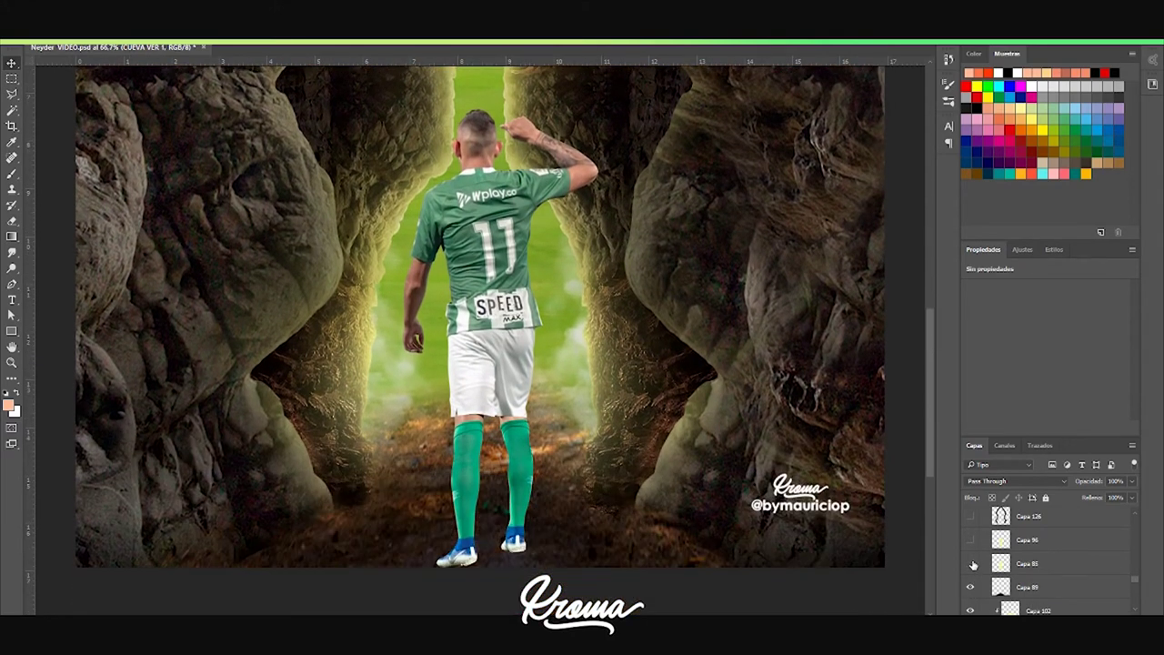
click(970, 564)
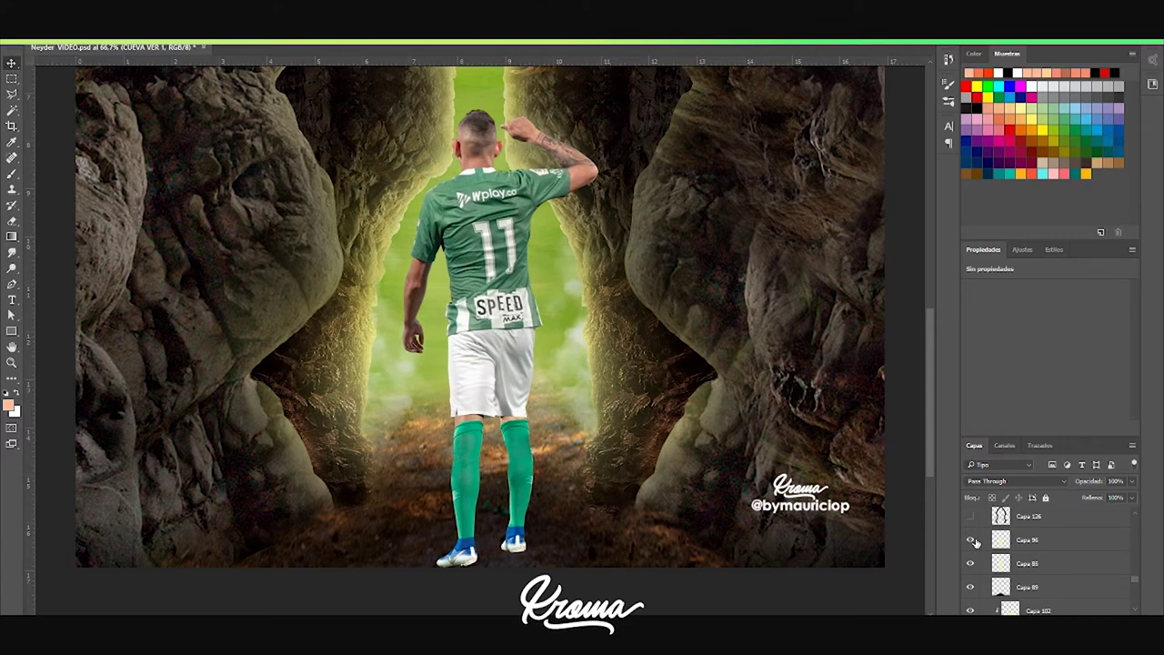
Show the player's shading layers above Brillo/contraste 3, from Capa 75 copia up through Capa 77
scroll(981, 547, up, 2)
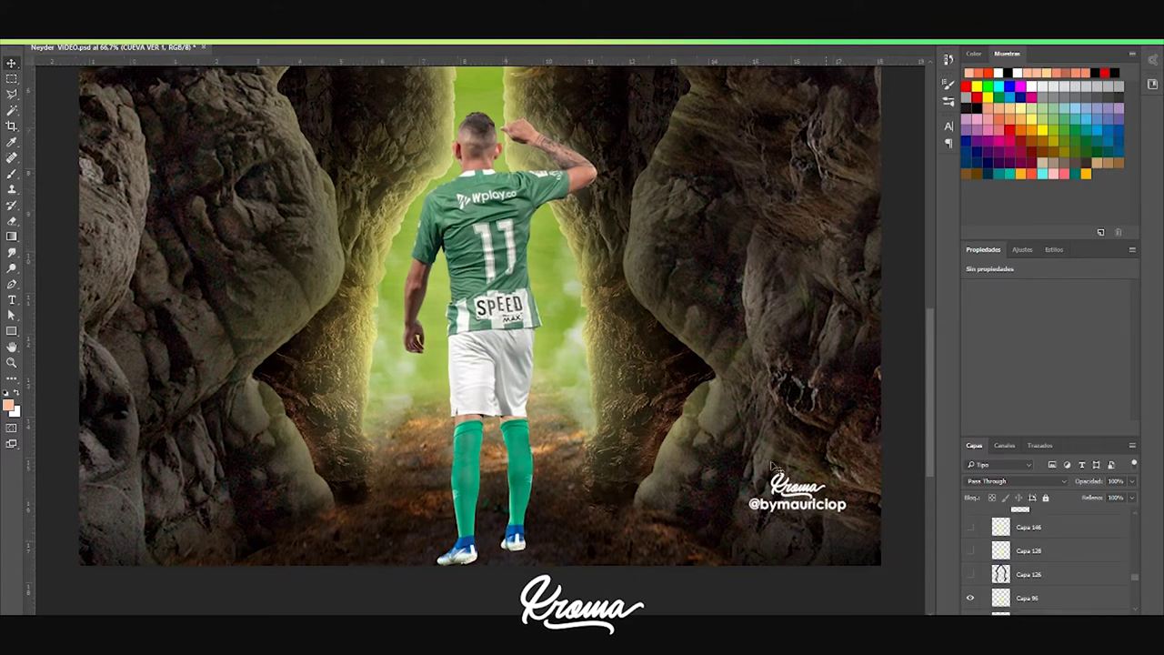
key(ctrl+minus)
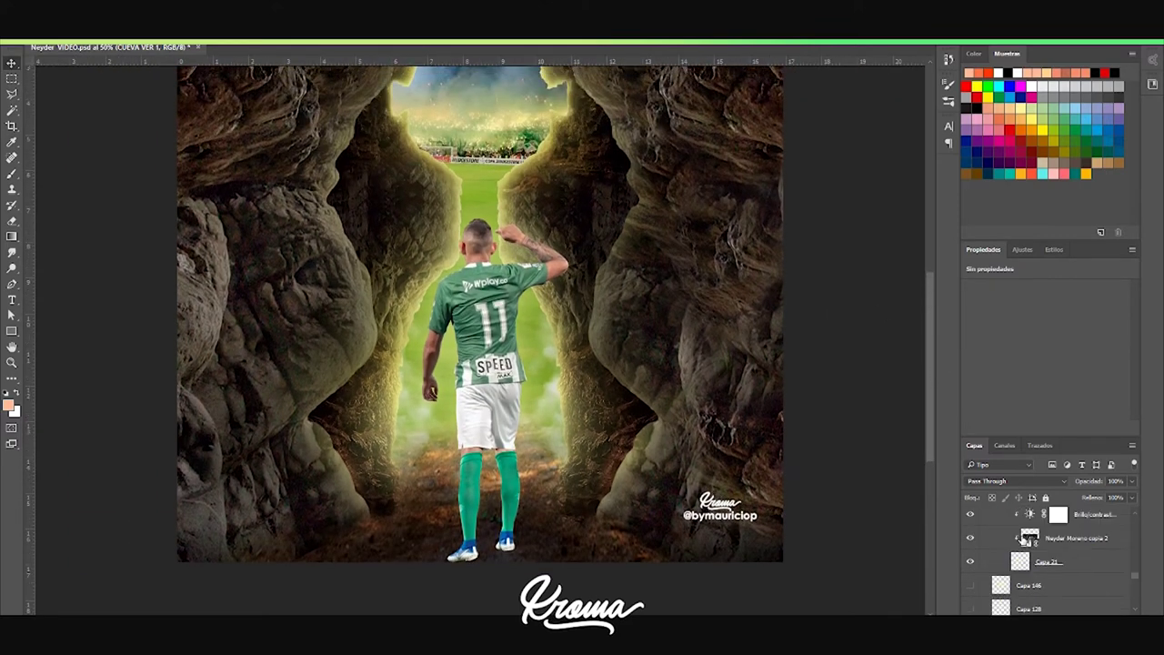
scroll(967, 575, up, 3)
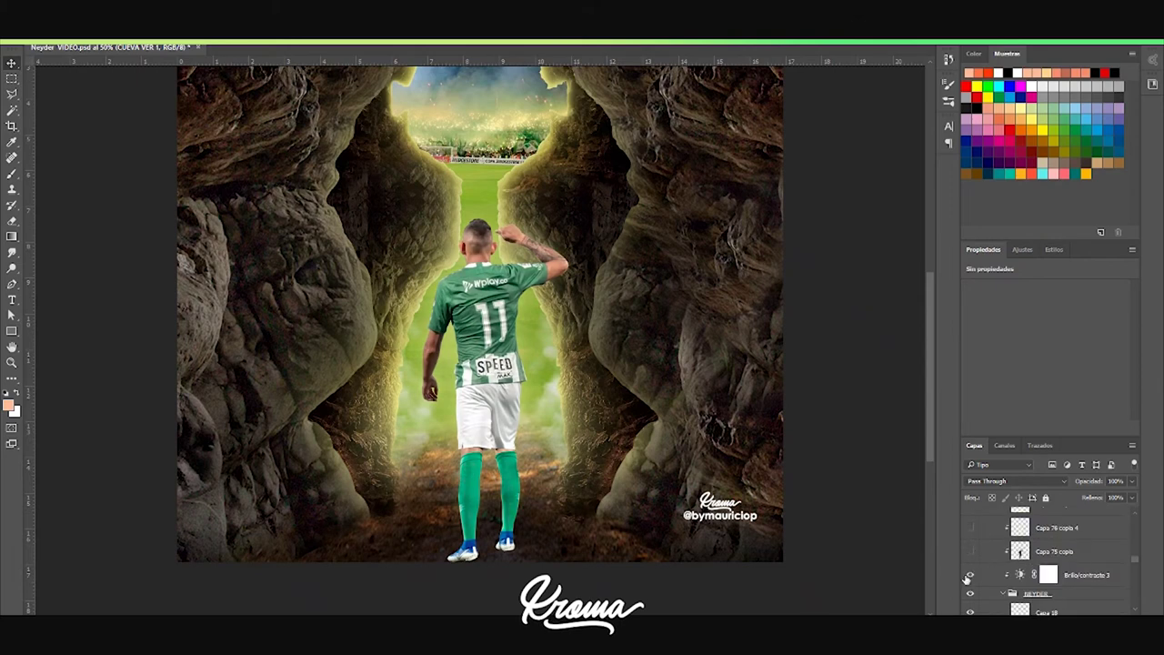
click(970, 552)
scroll(970, 545, up, 3)
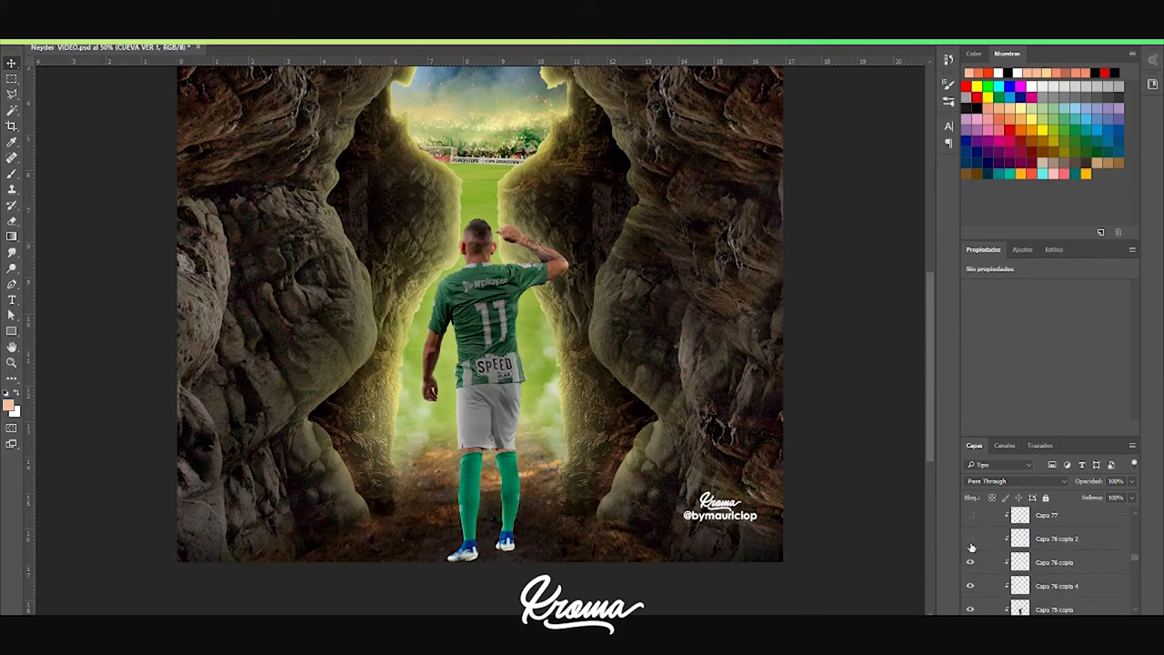
click(970, 539)
click(971, 516)
Show the player's layers Capa 76 copia 3, Capa 80, Capa 81, Capa 82 and Capa 82 copia
scroll(984, 547, up, 2)
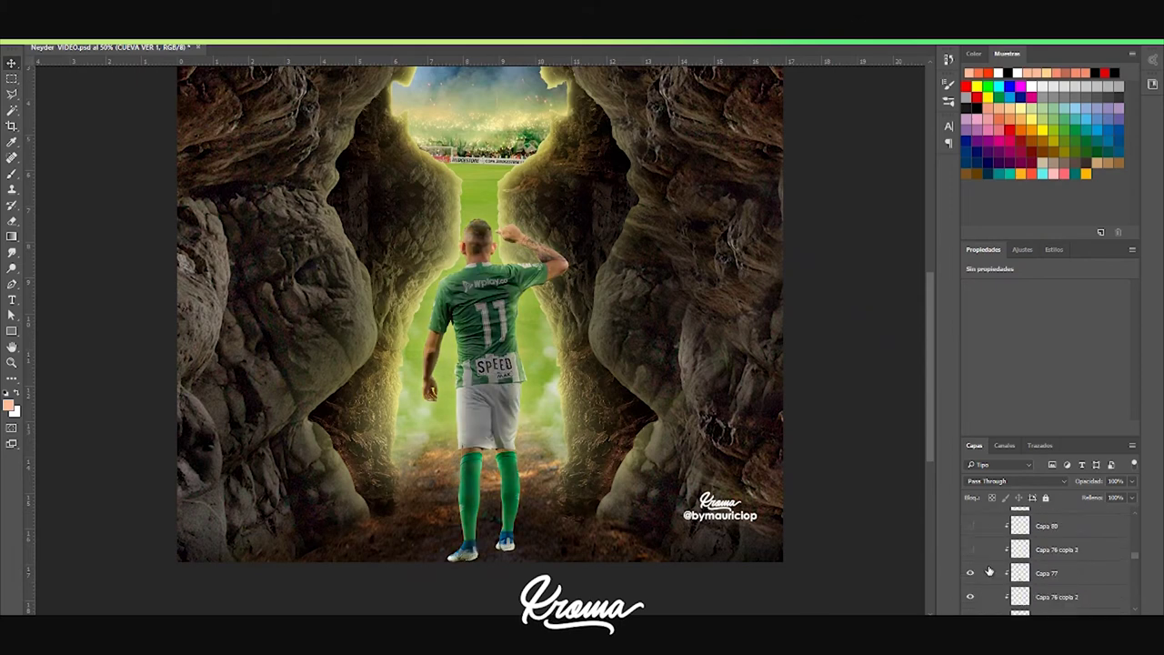
click(970, 550)
scroll(969, 532, up, 2)
click(970, 560)
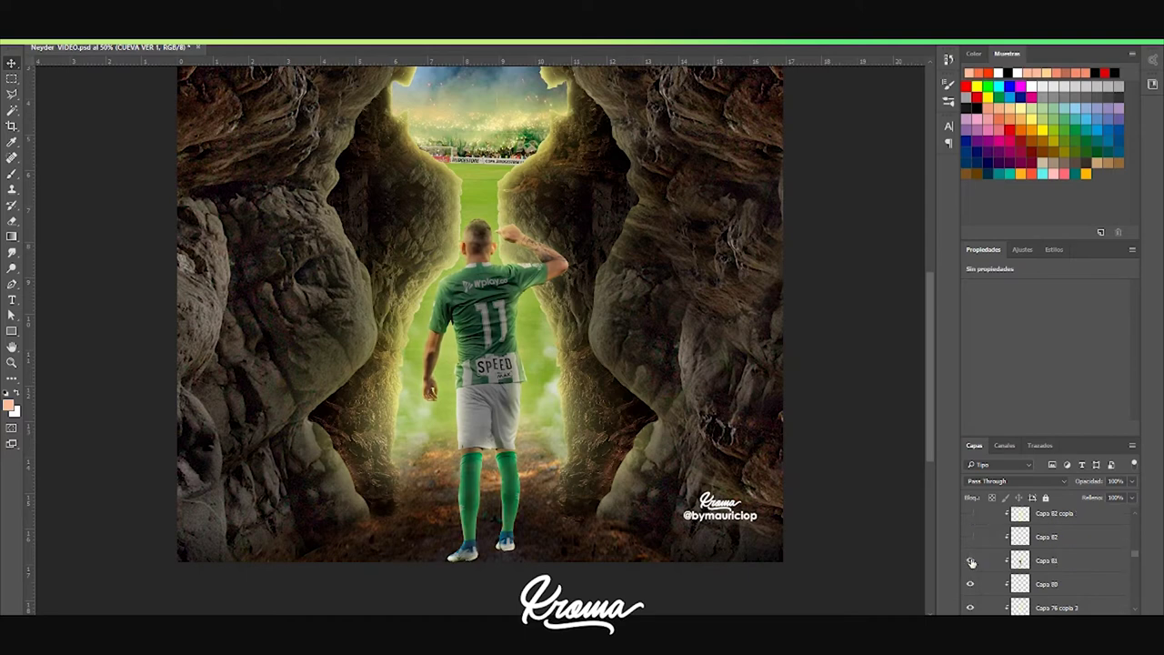
click(970, 537)
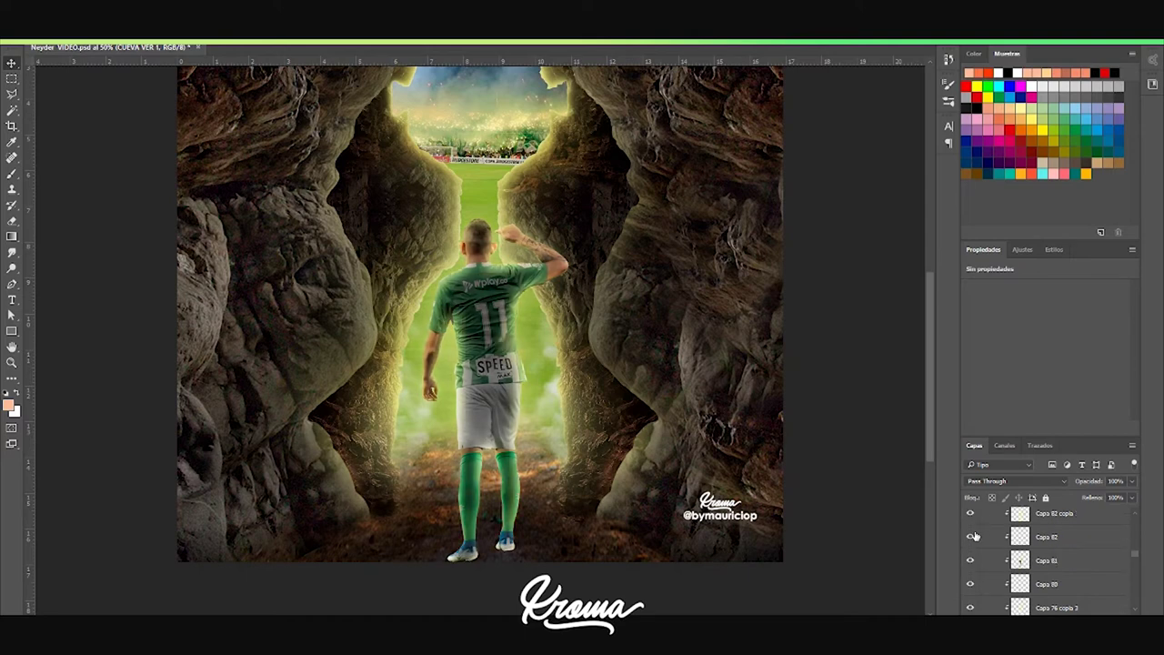
Show the player's remaining shading and light layers, from Capa 83 and Capa 84 up through Capa 129
scroll(974, 535, up, 2)
click(970, 549)
click(970, 525)
scroll(970, 532, up, 2)
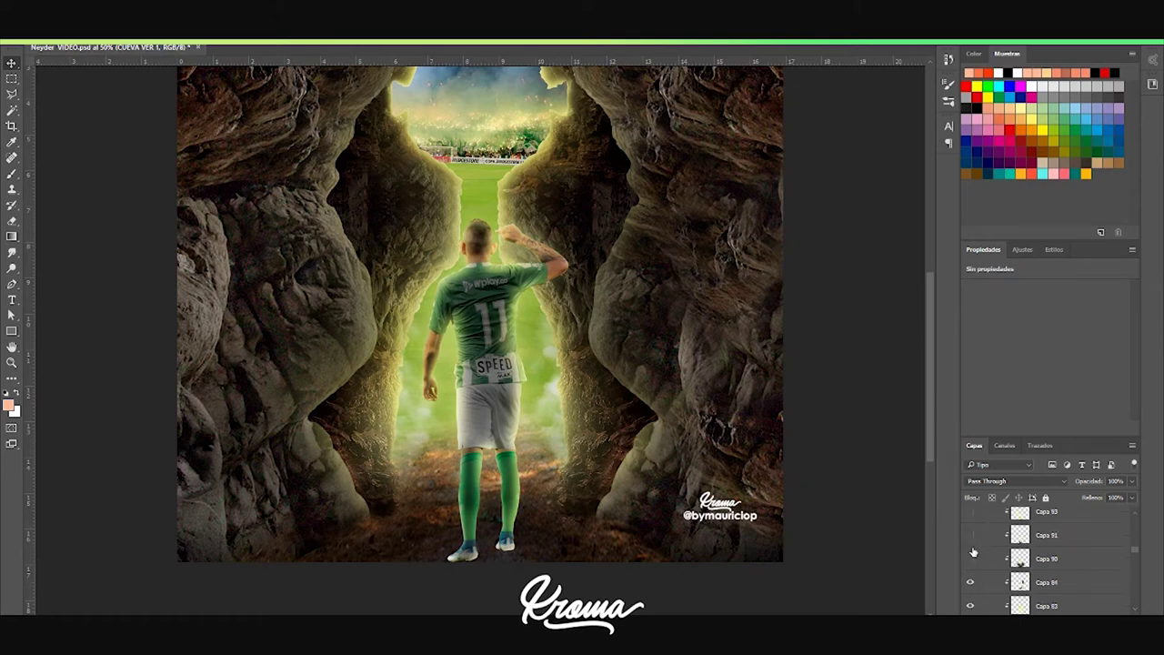
click(970, 558)
click(970, 537)
click(970, 516)
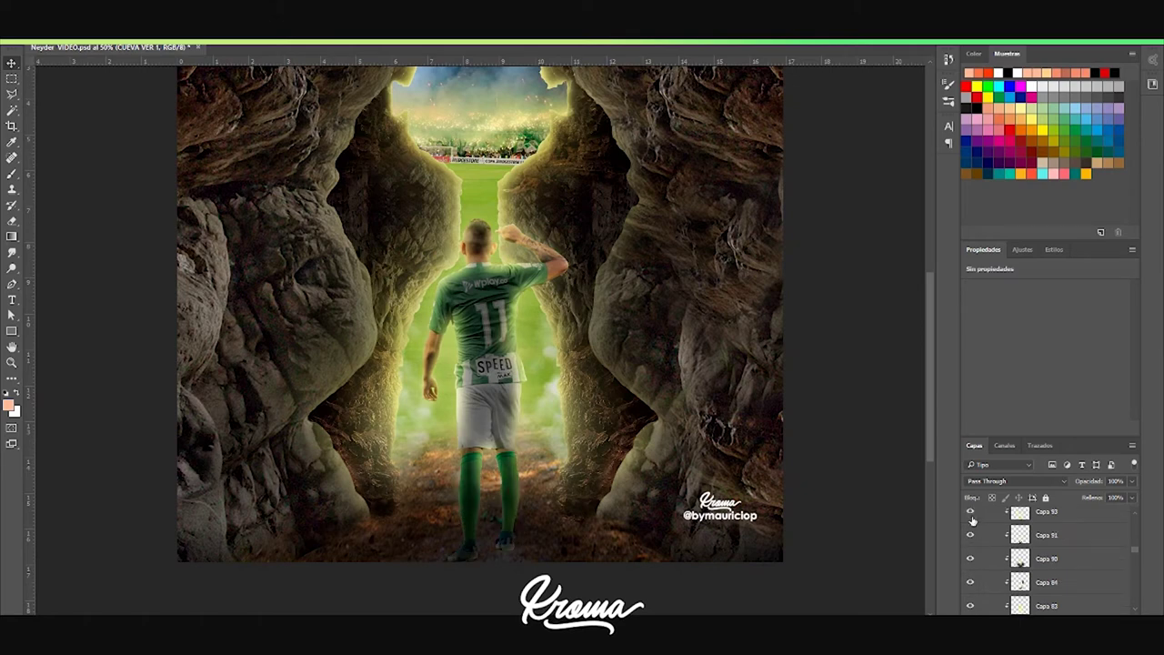
scroll(970, 527, up, 2)
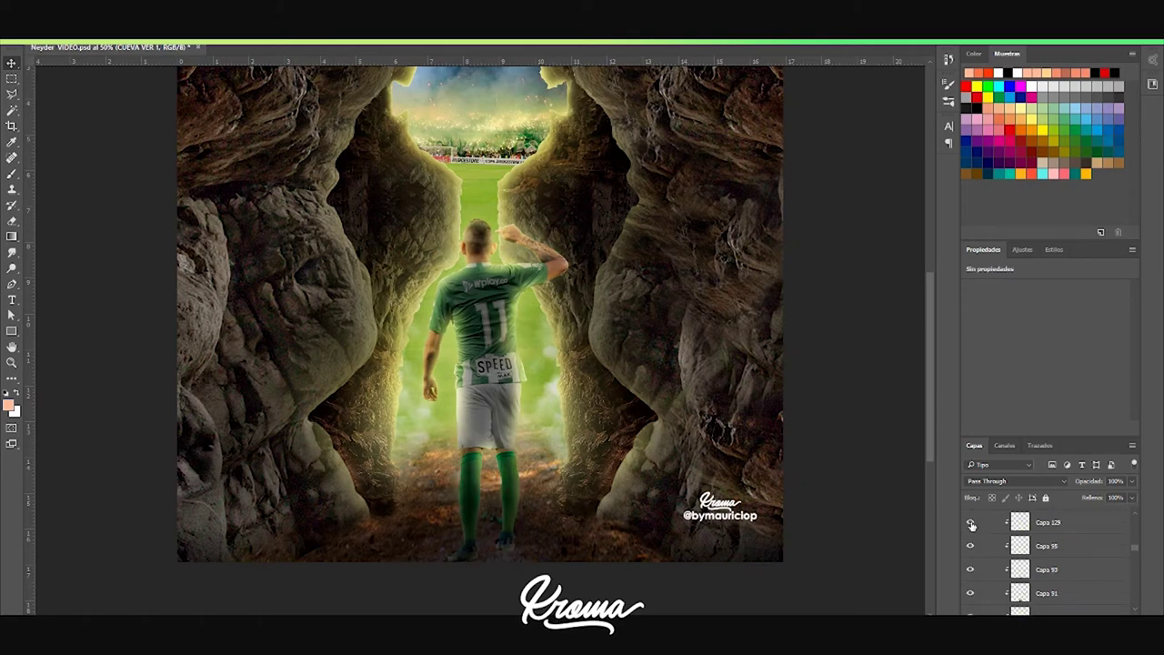
Collapse the NEYDER CHARACTER group, then show Capa 145, Particles and its copies with their clipped yellow rectangles
scroll(971, 525, up, 2)
click(970, 542)
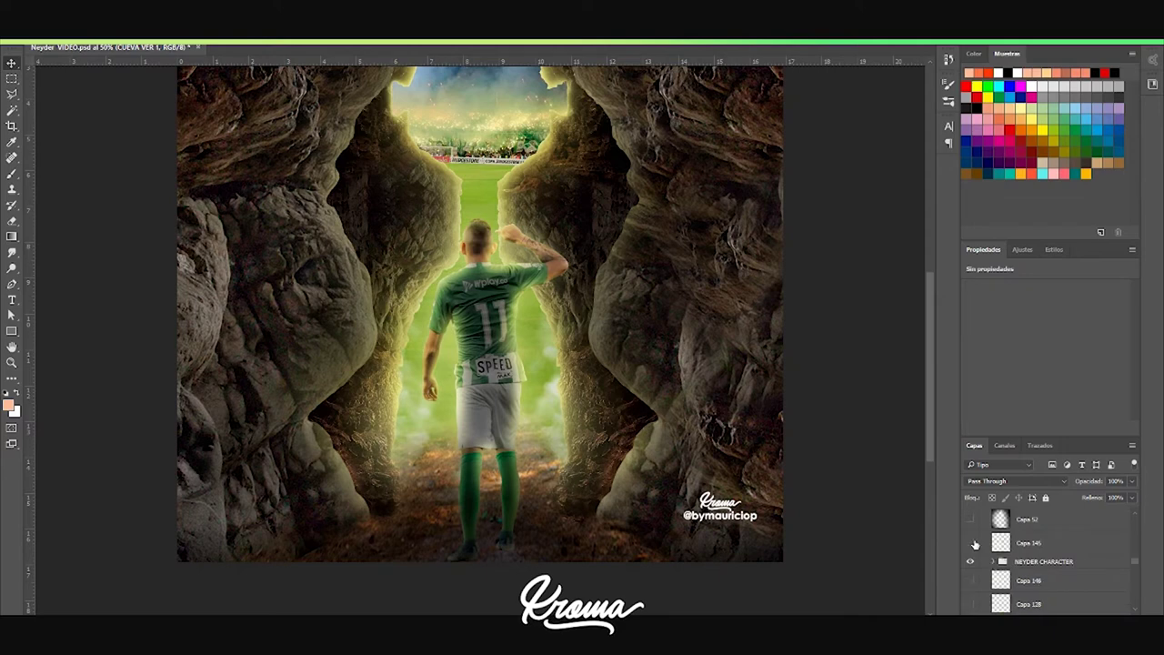
scroll(977, 550, up, 2)
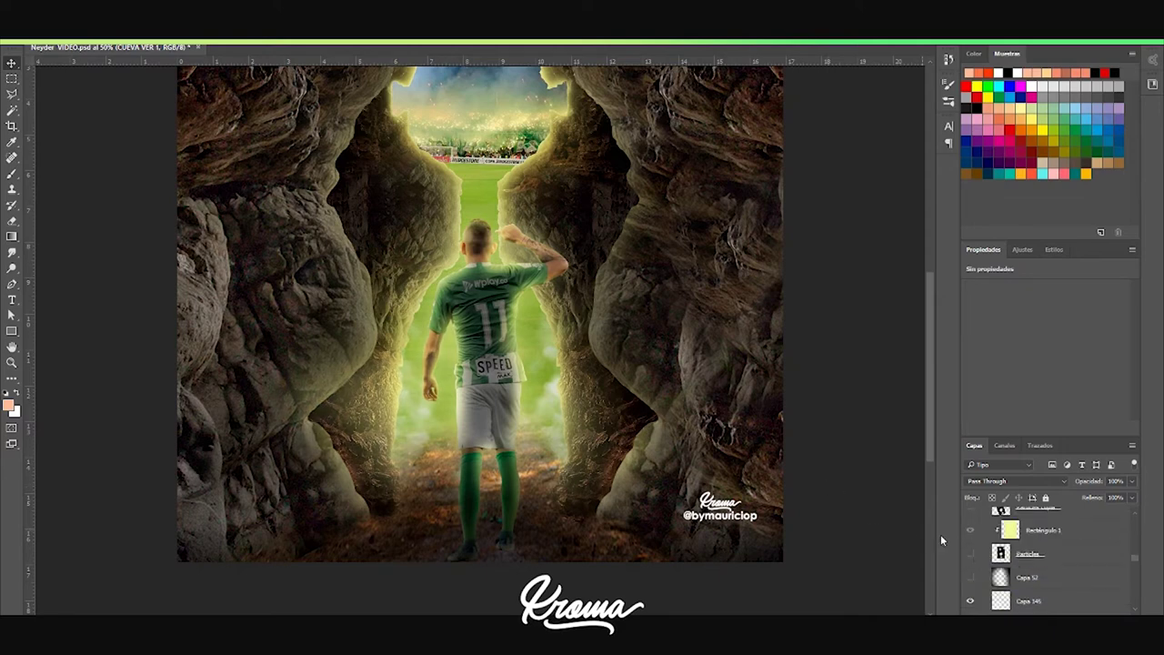
click(970, 555)
scroll(970, 546, up, 2)
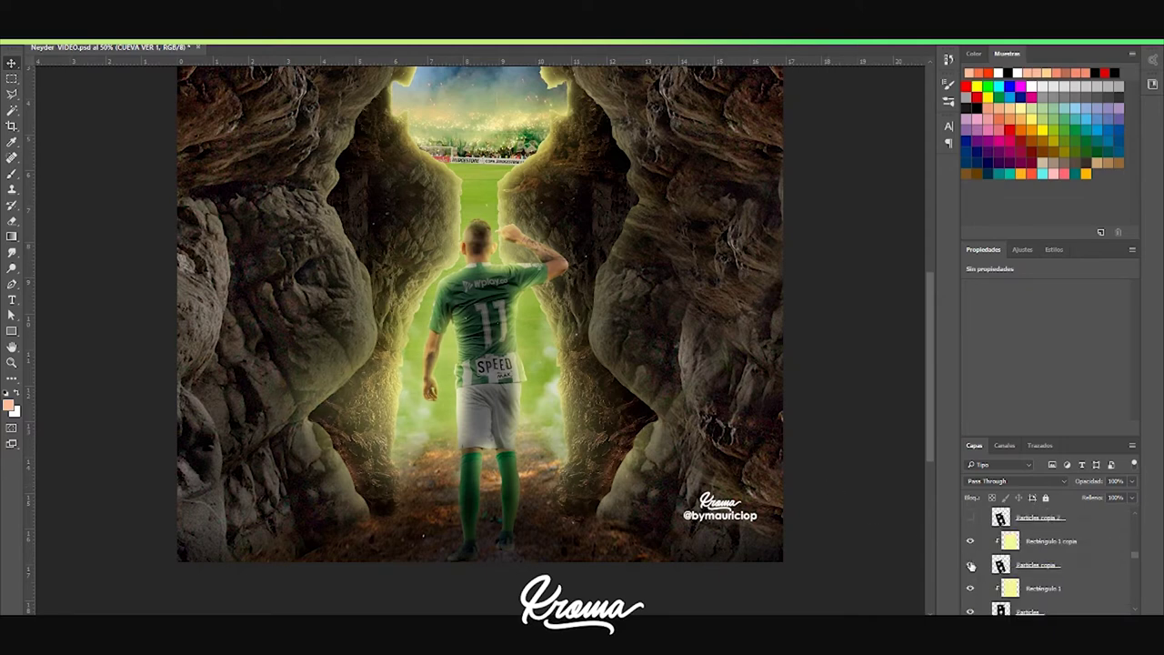
scroll(970, 518, up, 2)
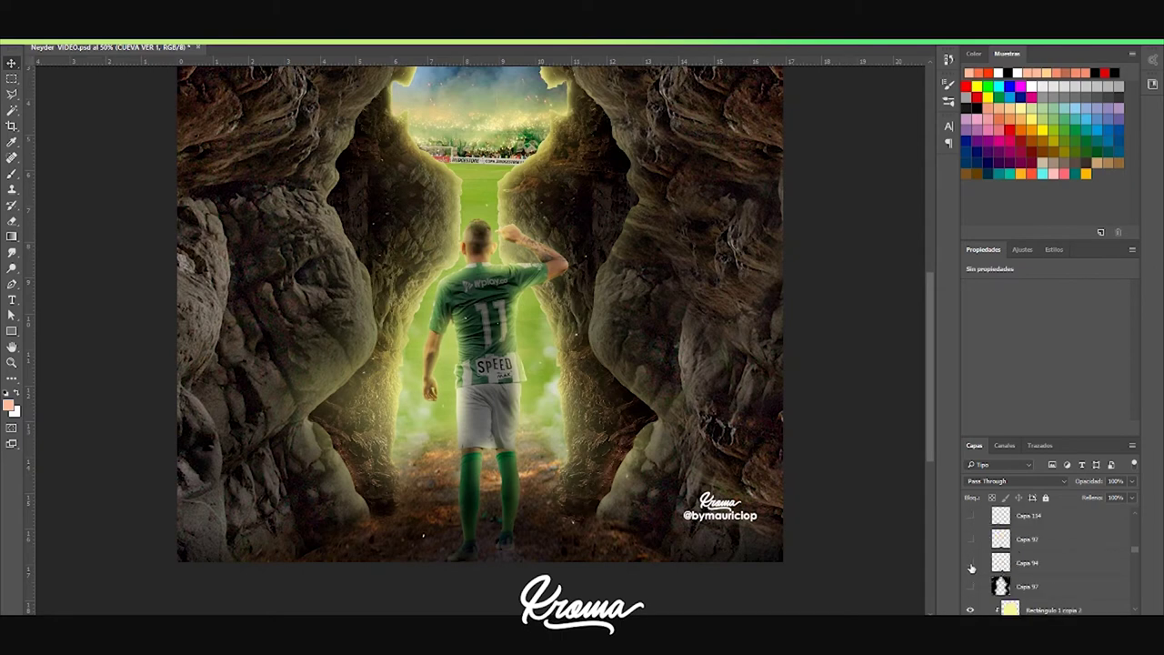
Show the layers Capa 94 and Capa 92 and the layer directly above Capa 92
click(970, 564)
key(ctrl+plus)
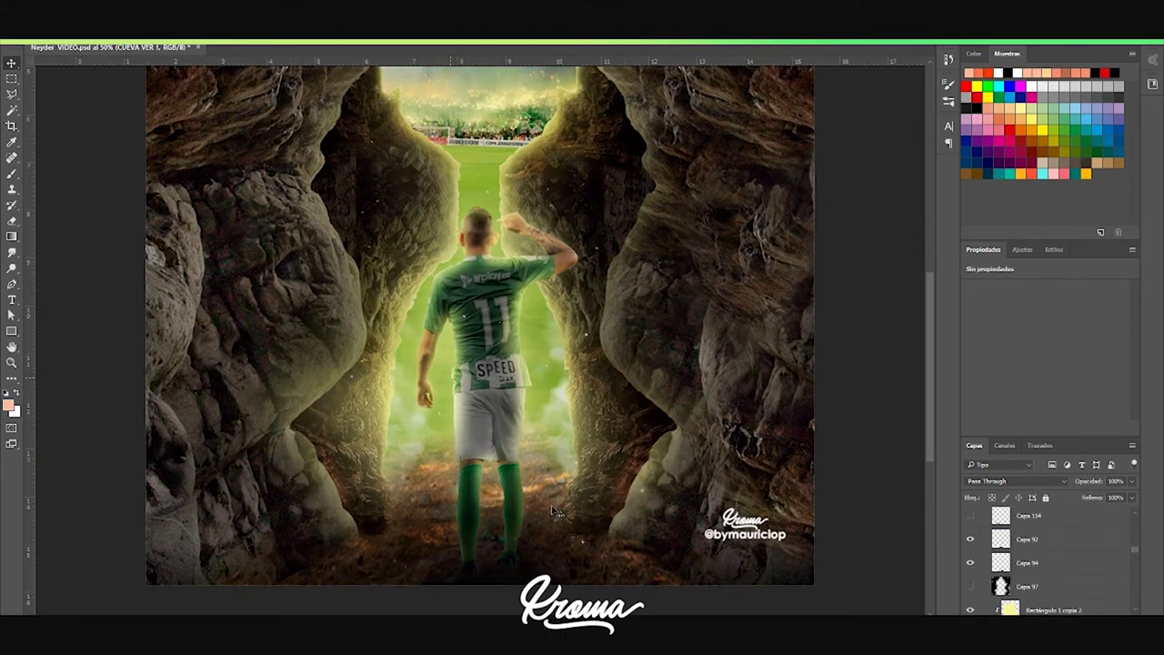
key(ctrl+plus)
scroll(929, 363, down, 3)
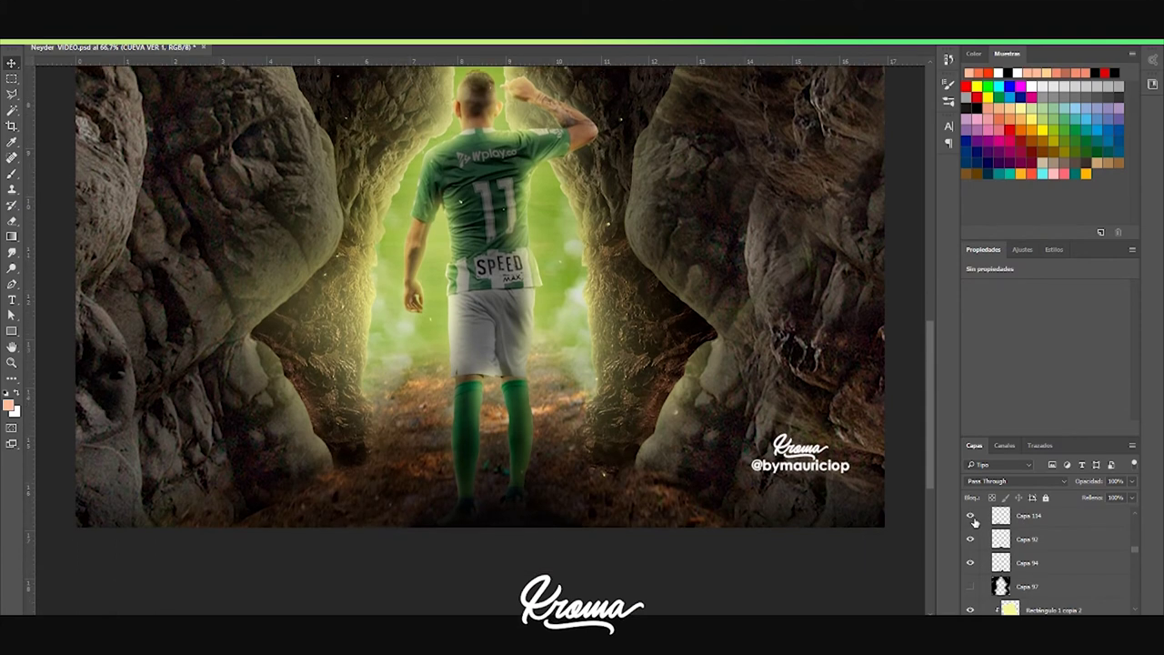
click(970, 516)
Show the substitution board group and its clipped layers Capa 117, Capa 118, Capa 119 and Capa 120
scroll(977, 546, up, 3)
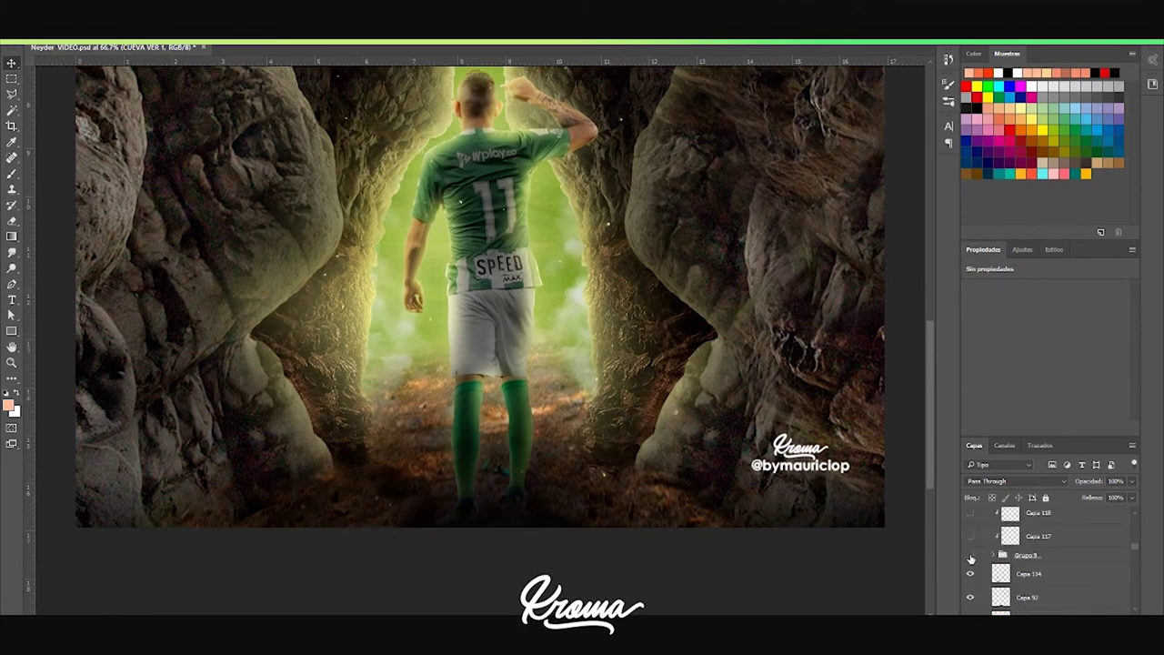
click(970, 554)
click(970, 536)
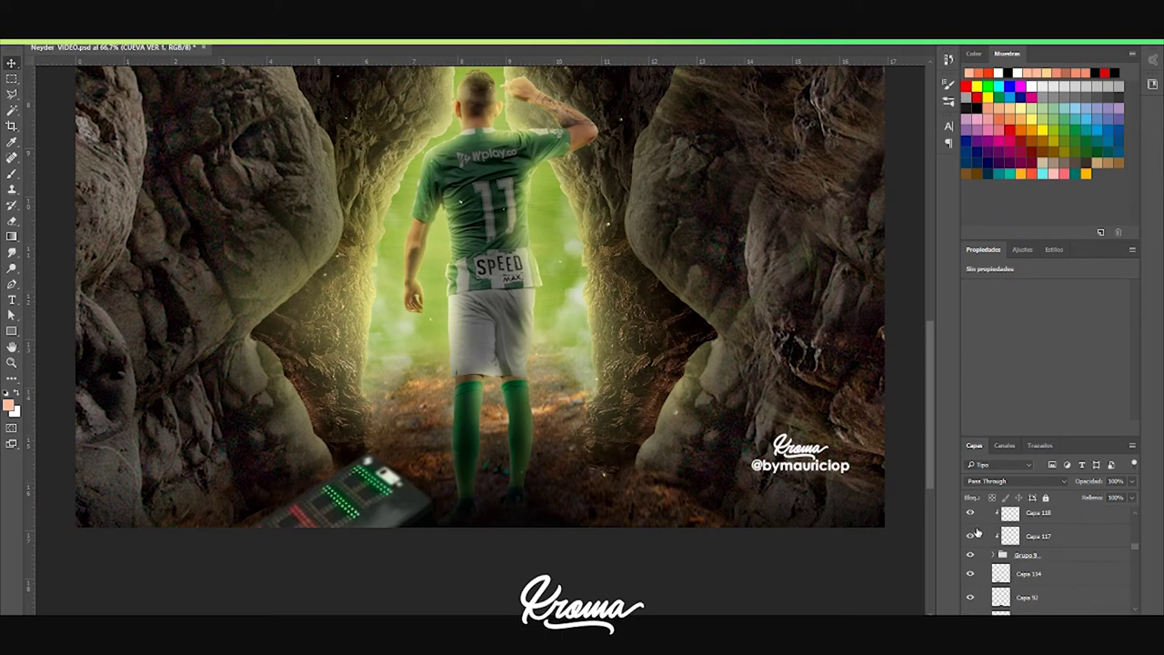
scroll(981, 541, up, 2)
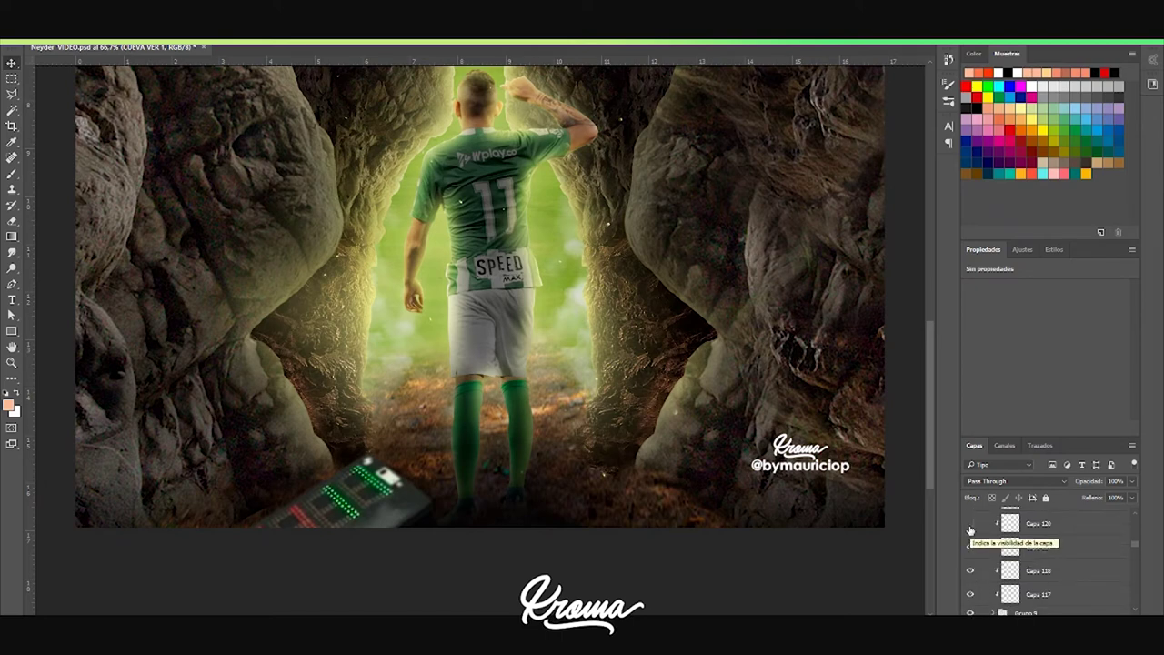
click(970, 523)
Show the board's clipped lighting layers Capa 121, Capa 108, Capa 115, Capa 111 and Capa 109
scroll(971, 557, up, 2)
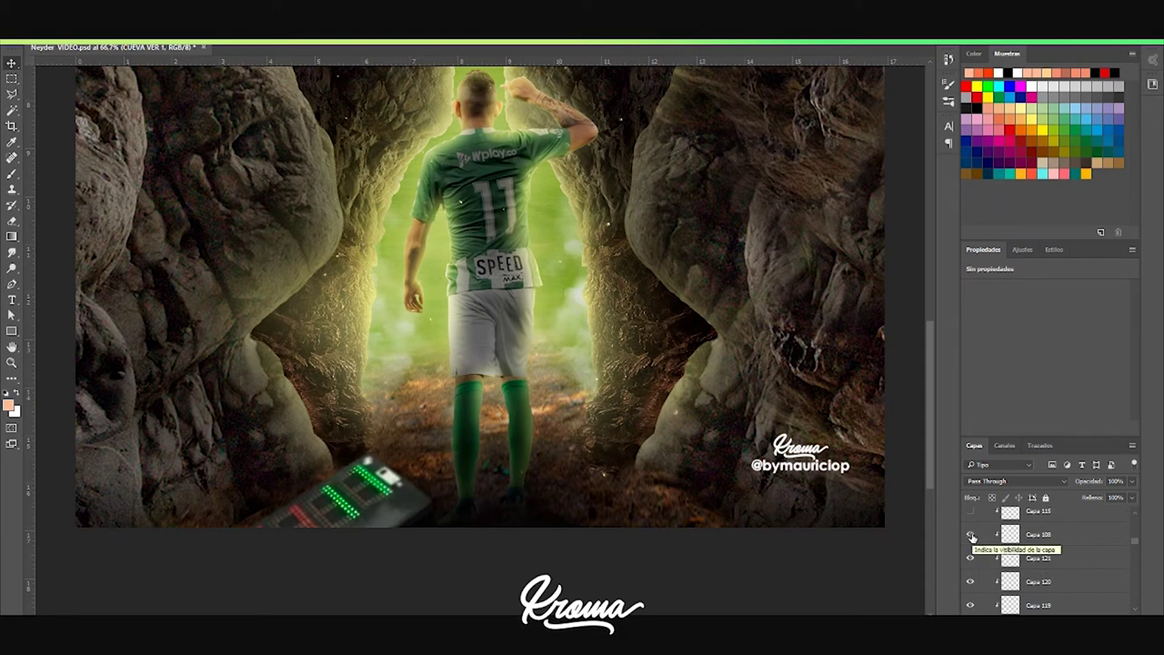
scroll(971, 550, up, 2)
click(968, 568)
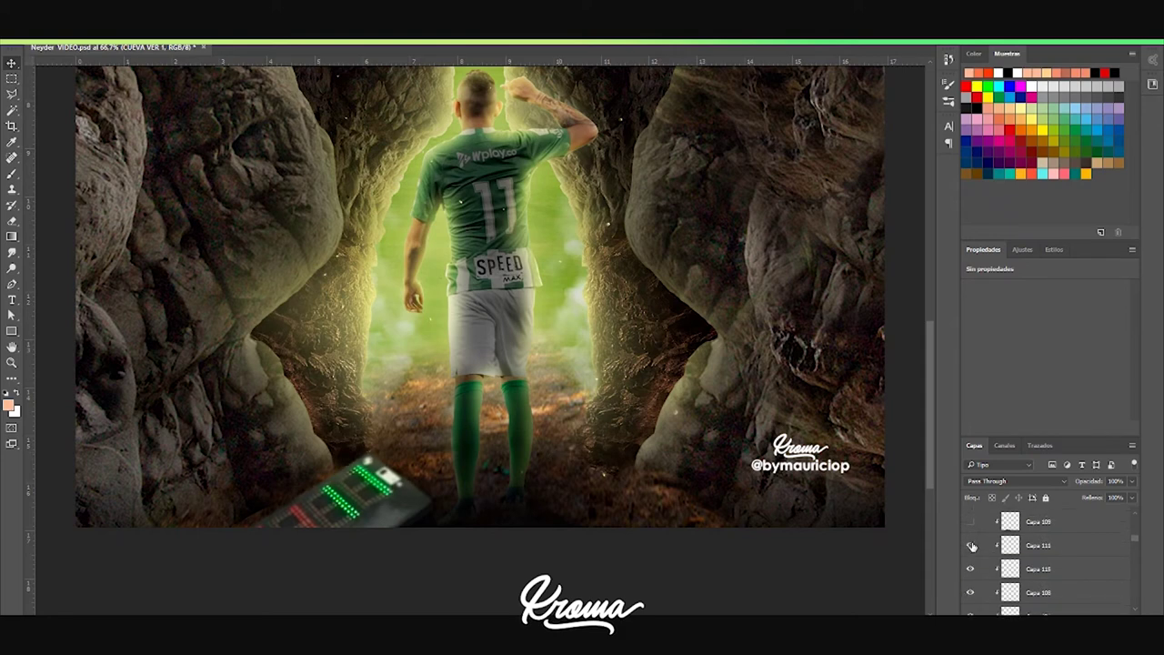
click(970, 545)
click(970, 522)
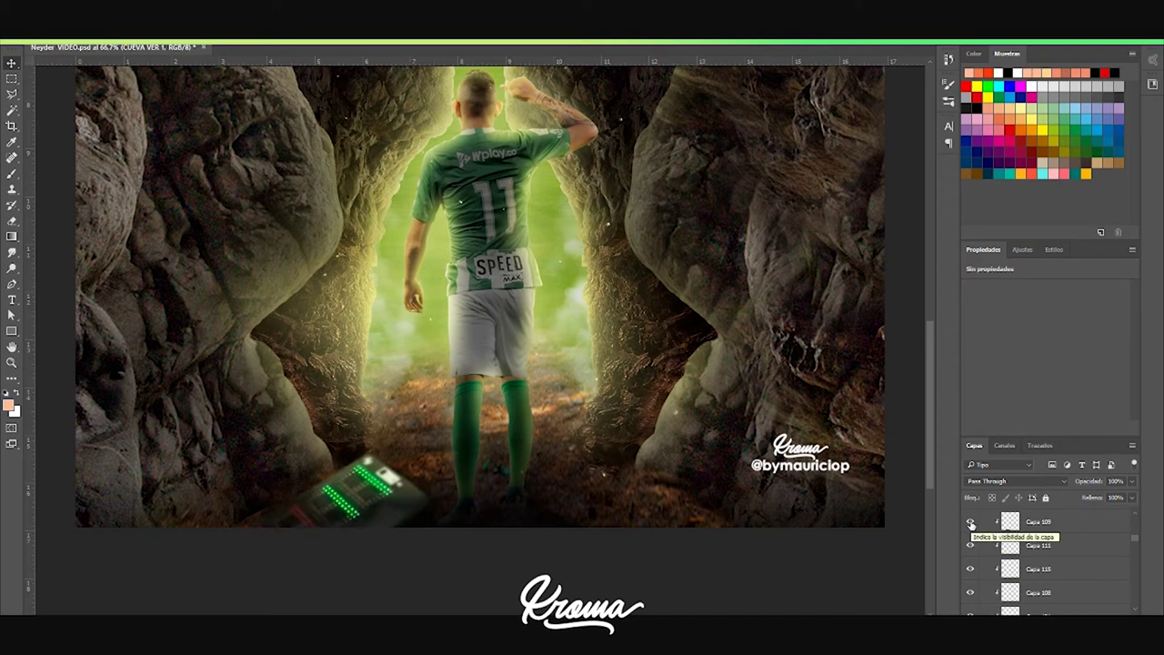
Show the board's last clipped layers, Capa 110, Capa 112, Capa 113 and Capa 116
scroll(970, 537, up, 2)
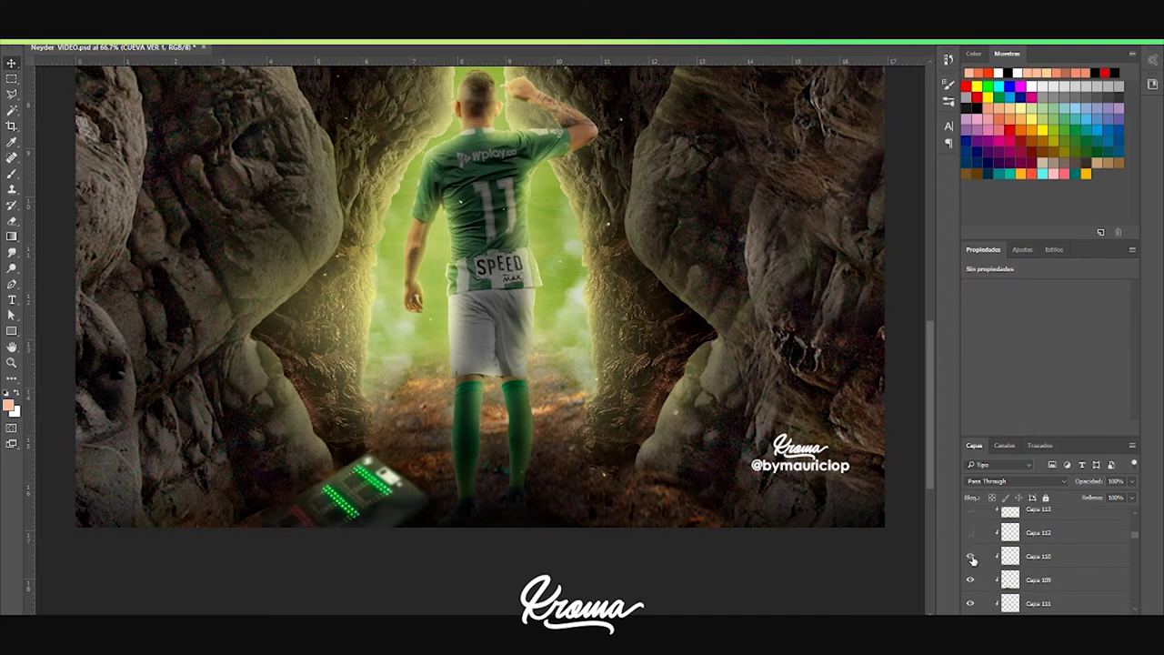
click(970, 533)
scroll(973, 541, up, 2)
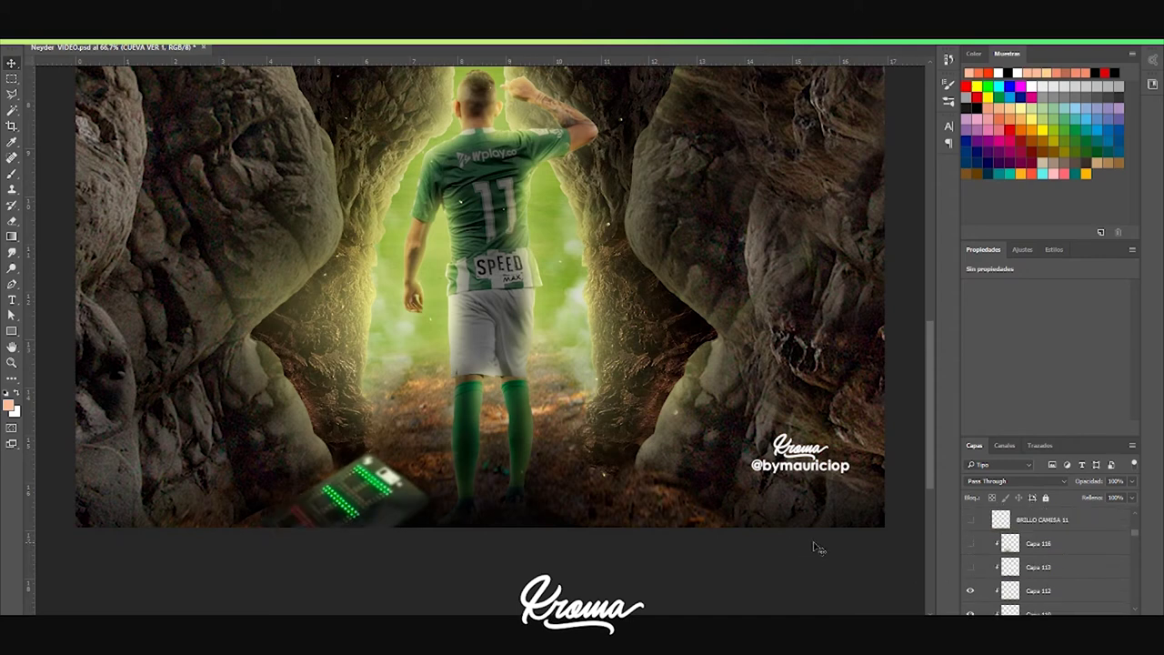
click(969, 568)
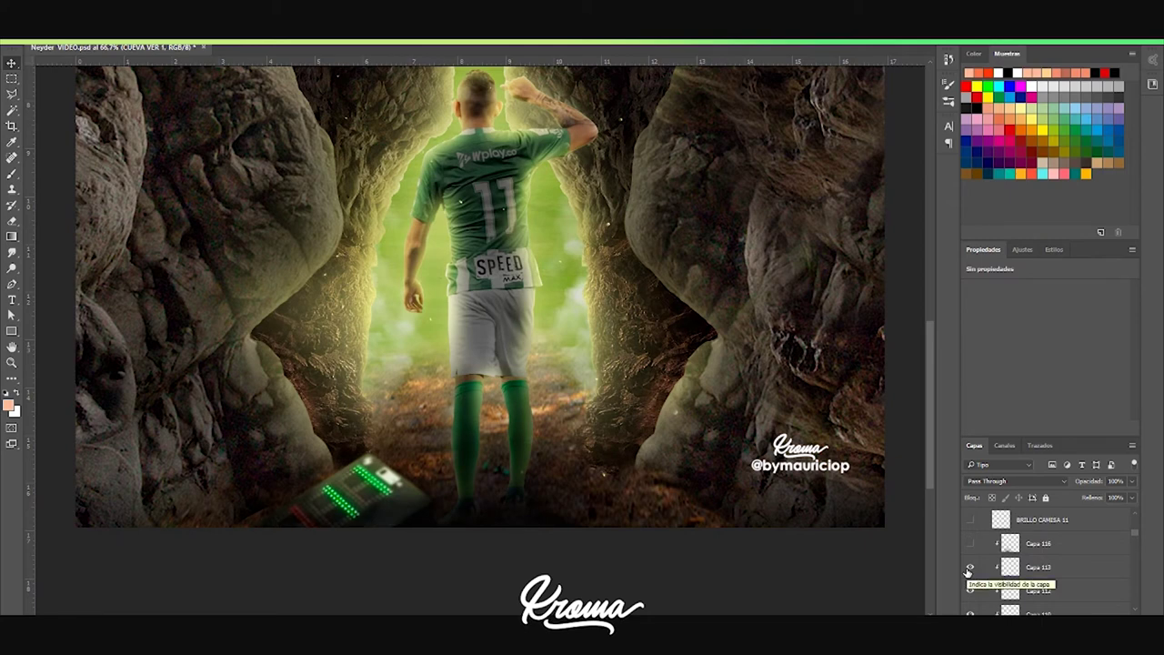
click(969, 543)
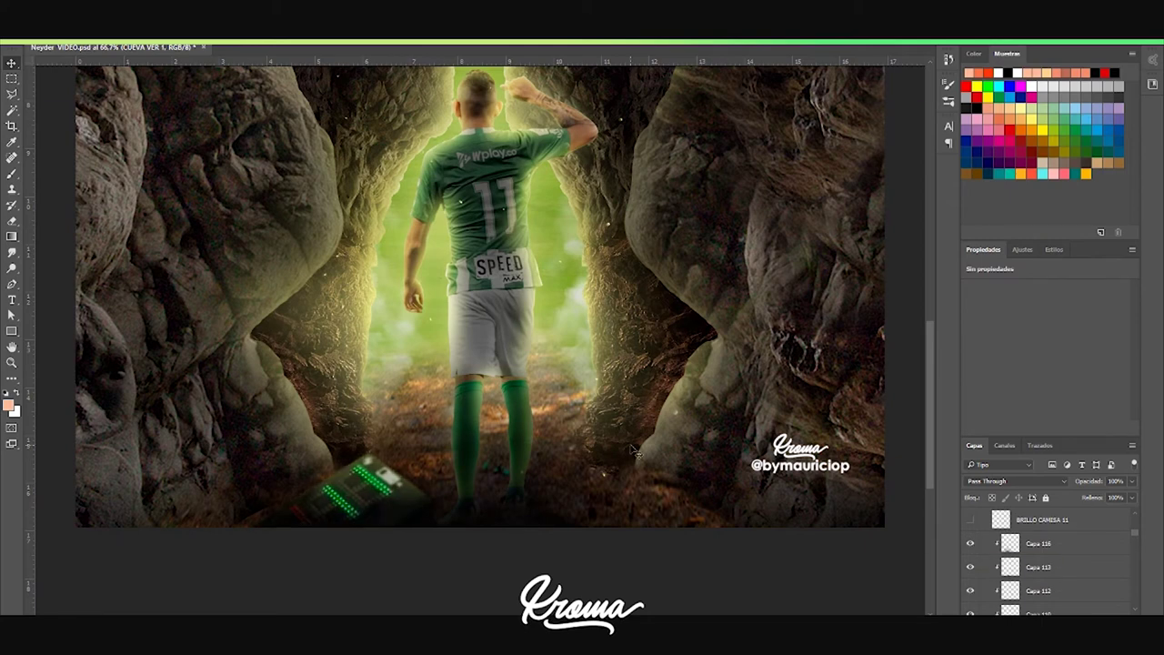
Show the two BRILLO CAMISA 11 layers that add highlights to the player's shirt
key(ctrl+plus)
scroll(927, 403, up, 3)
scroll(969, 564, up, 2)
click(969, 579)
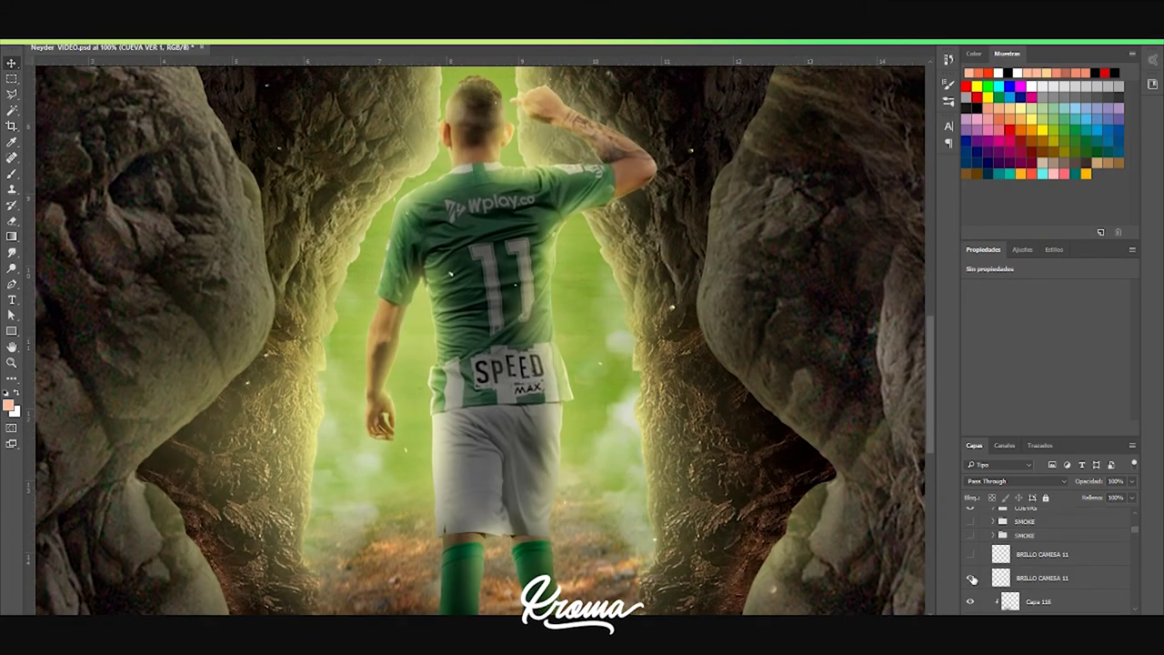
click(970, 556)
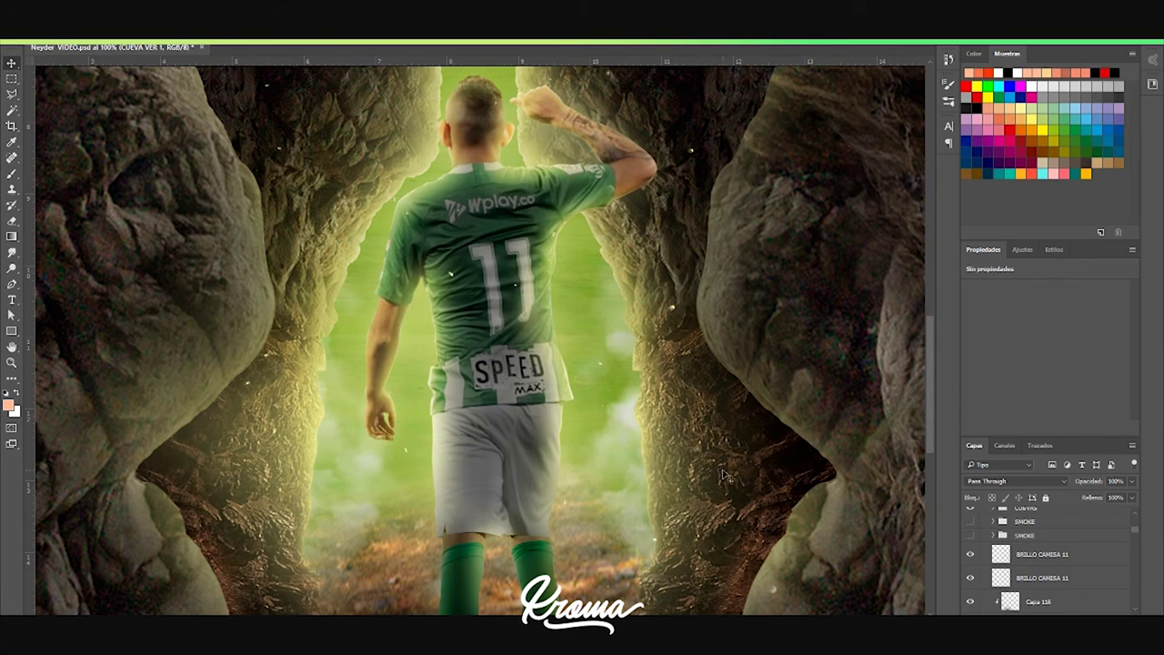
Show Capa 97 and the next shading layer that darkens the cave walls
key(ctrl+minus)
key(ctrl+minus)
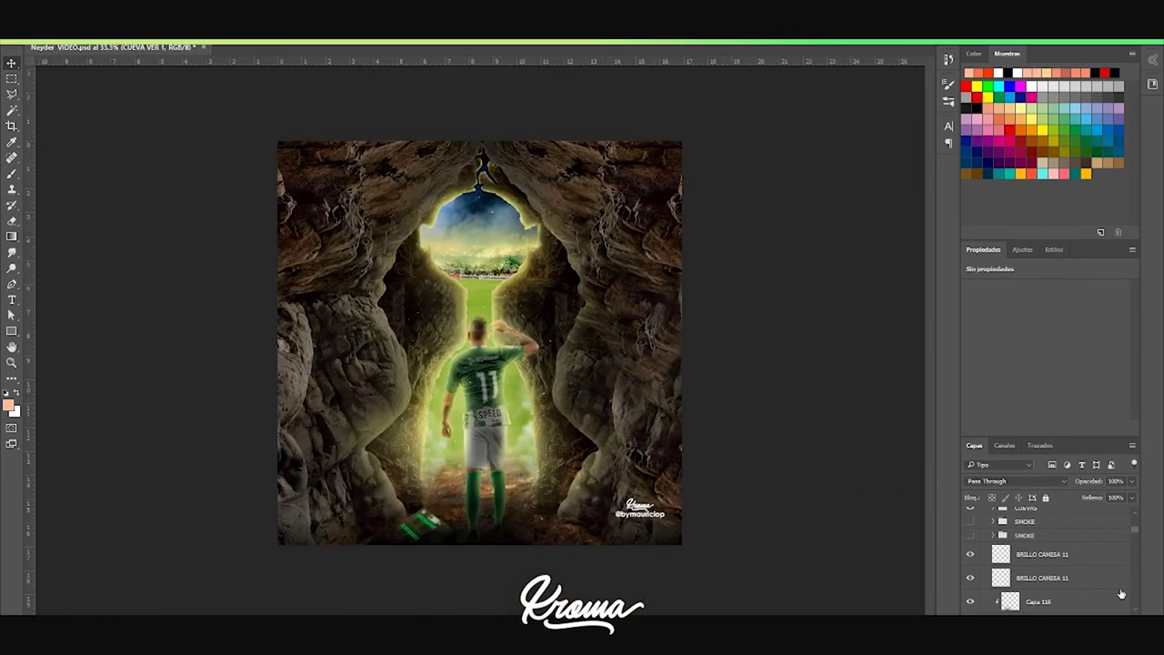
scroll(1122, 595, down, 5)
click(970, 528)
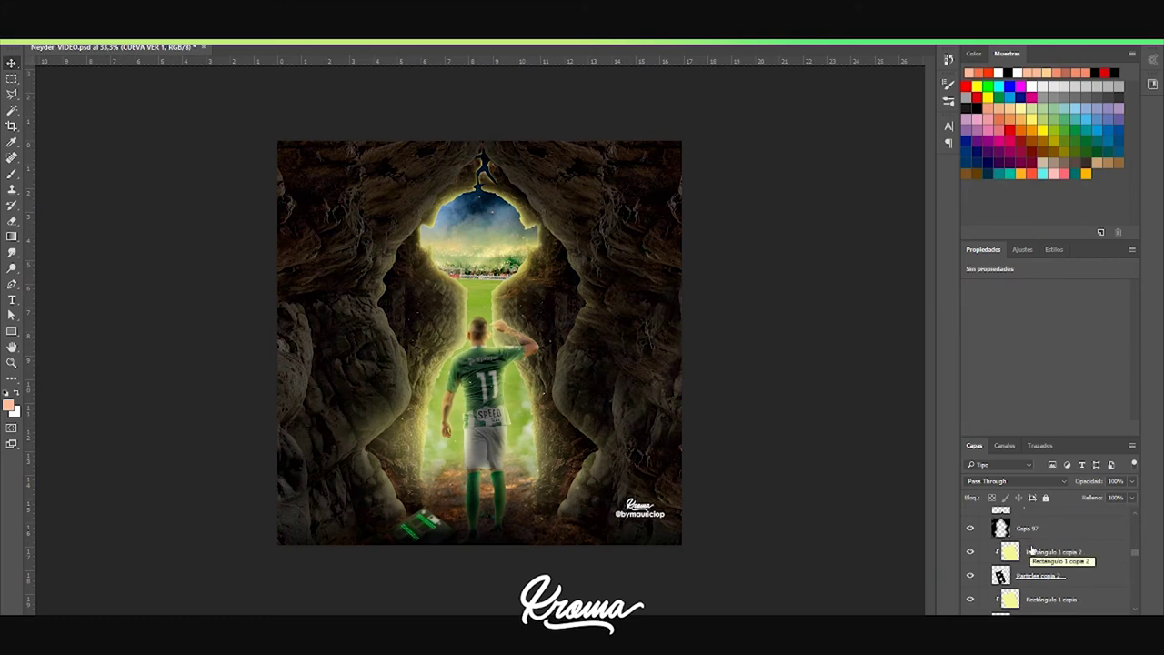
scroll(970, 525, down, 3)
click(970, 519)
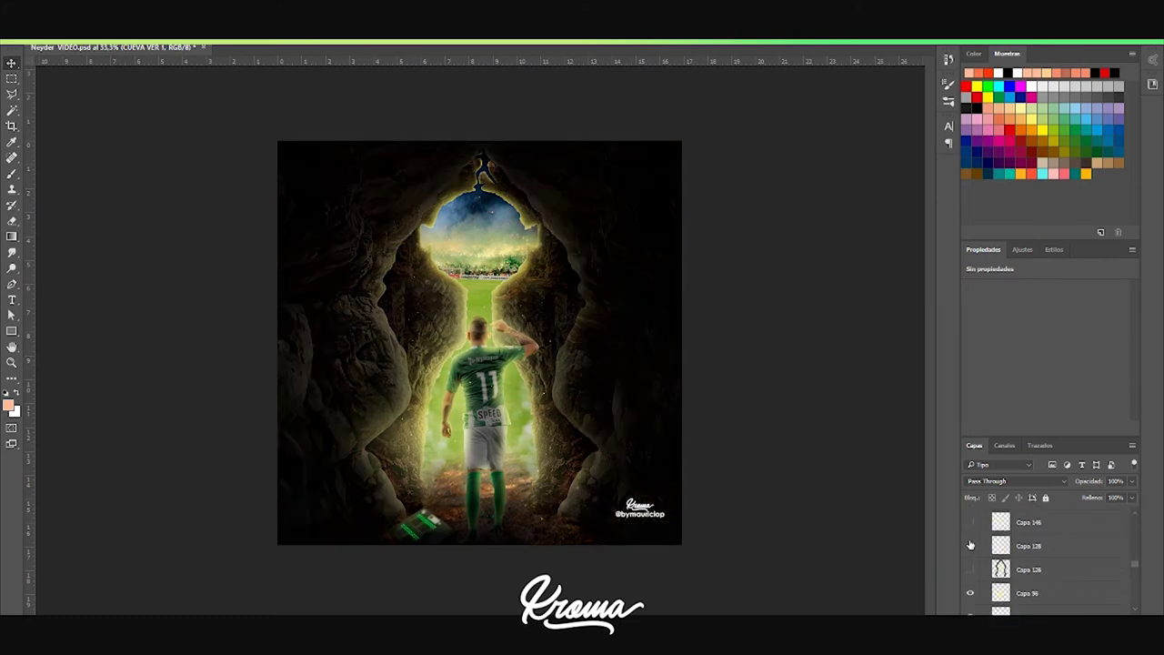
Show the layers Capa 146, Capa 128 and Capa 126
click(970, 580)
scroll(970, 573, down, 2)
click(970, 546)
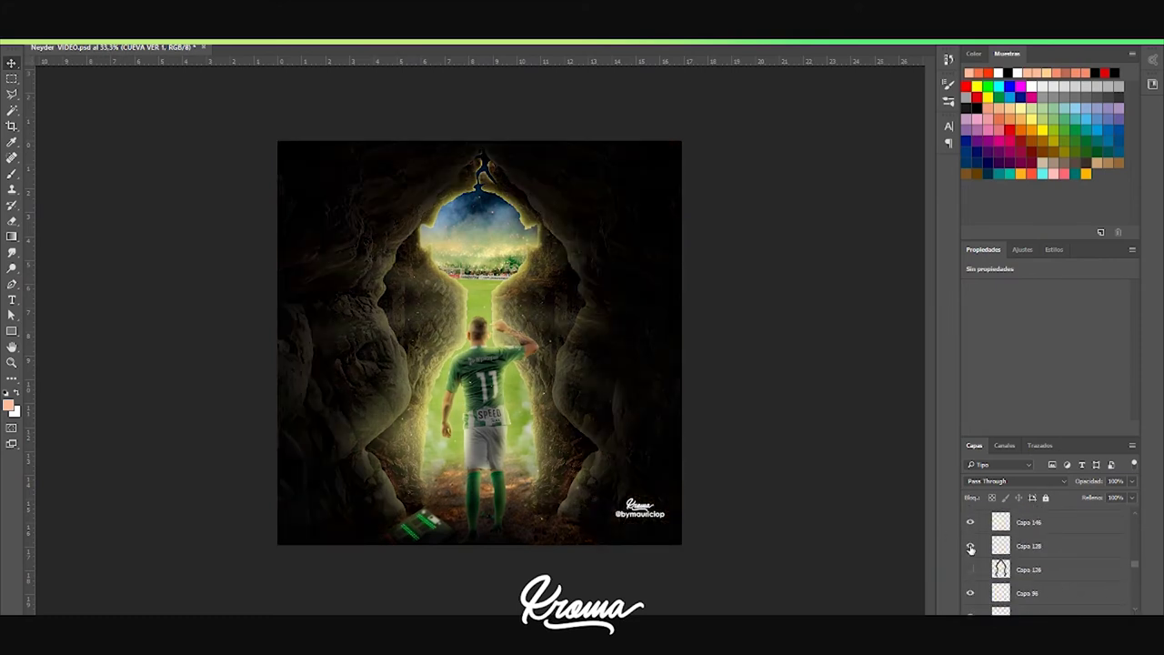
key(ctrl+plus)
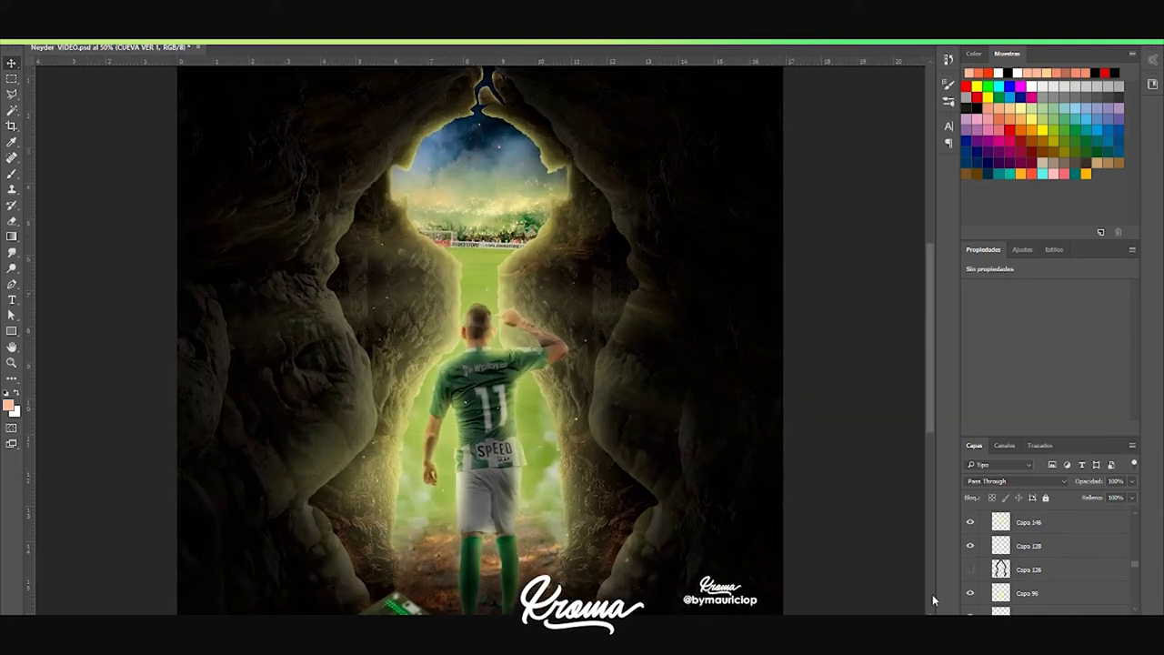
scroll(930, 610, down, 1)
scroll(929, 422, down, 1)
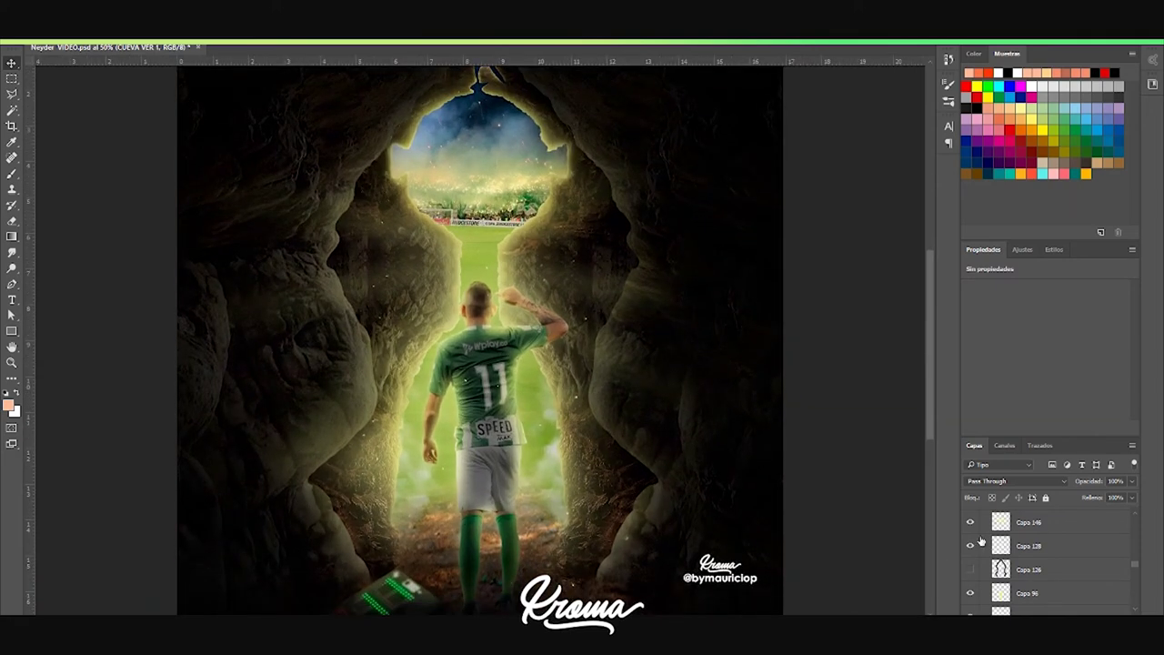
click(970, 570)
Show the layers Capa 134, Capa 132 and Capa 130 above the CUEVA VER 2 group
scroll(993, 580, down, 3)
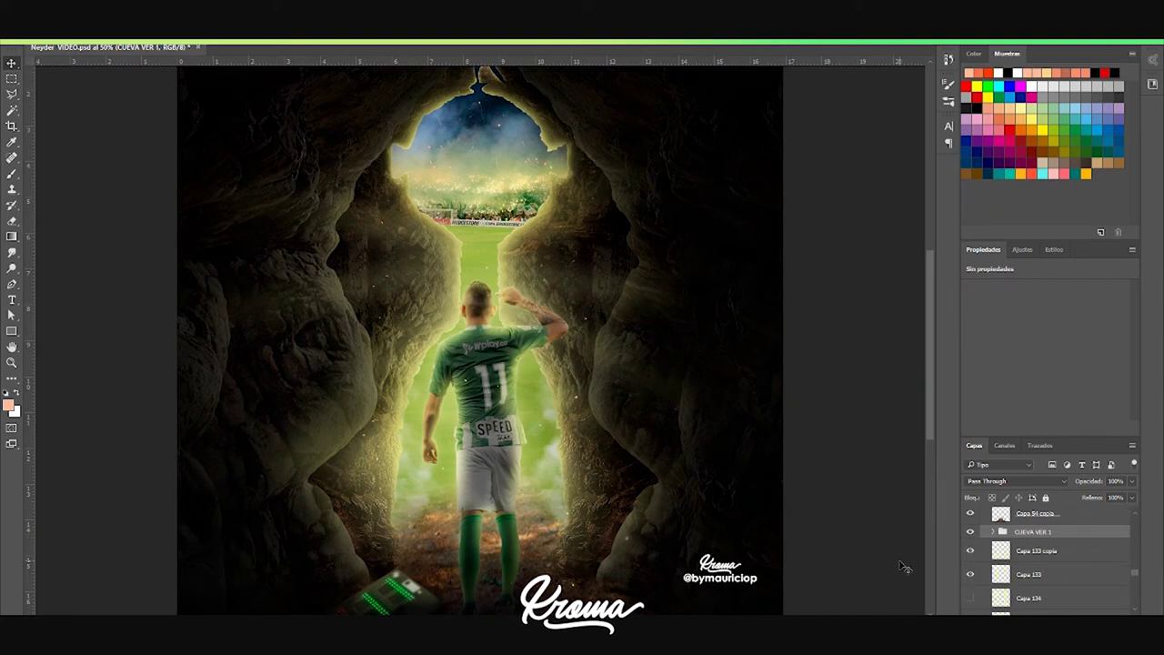
scroll(970, 568, down, 3)
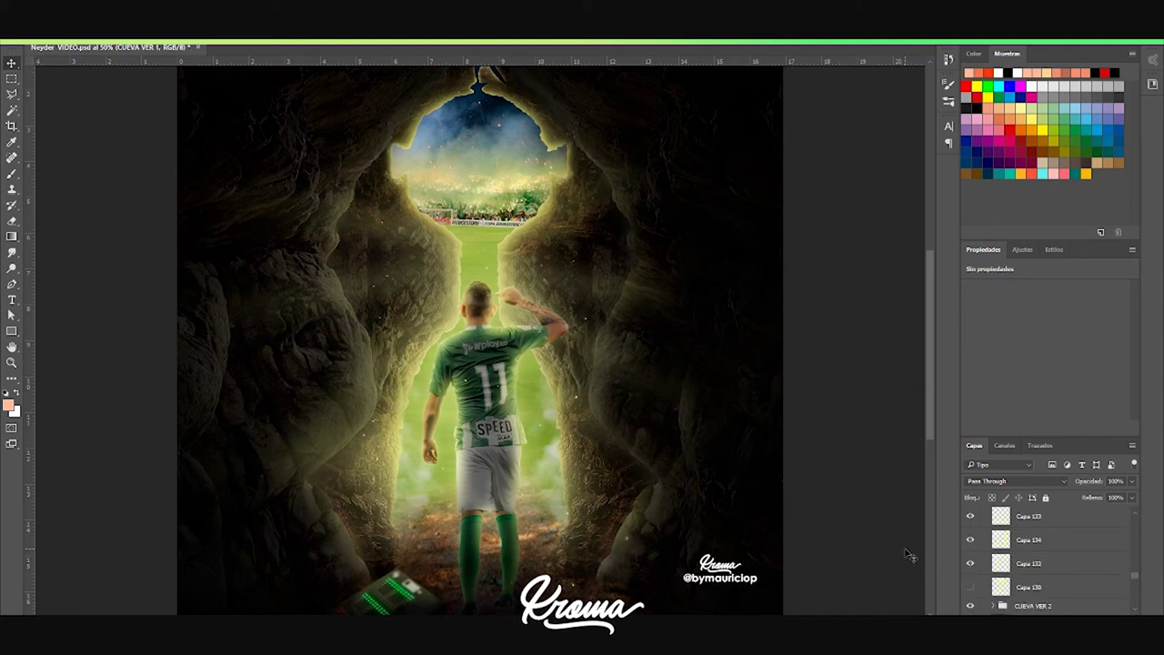
scroll(1088, 577, down, 3)
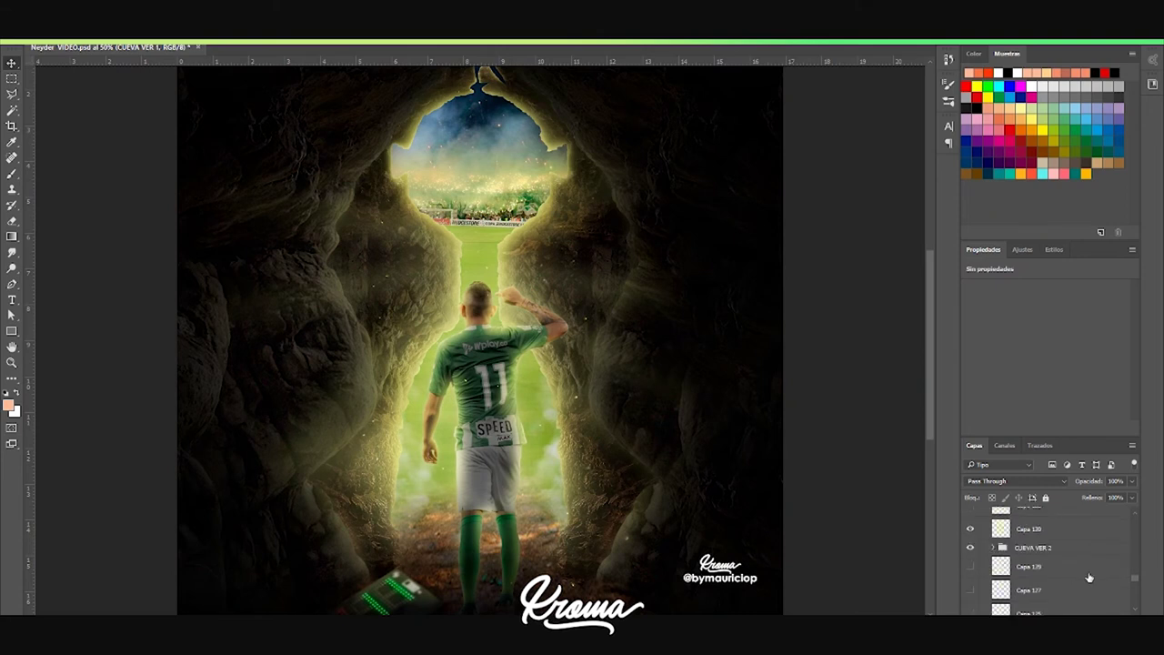
Show both SMOKE groups to add smoke along the ground on each side of the player
drag(1134, 582, 1135, 530)
click(969, 564)
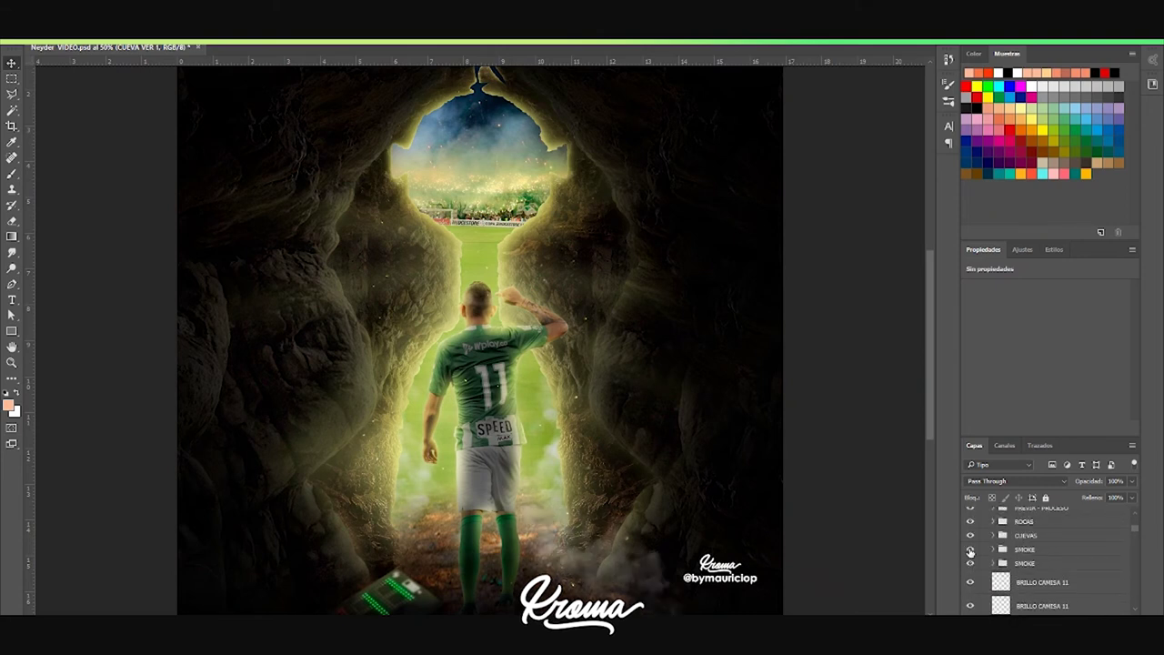
click(969, 550)
Show the layers Capa 129, Capa 127 and Capa 125 below the CUEVA VER 2 group
scroll(1000, 573, down, 5)
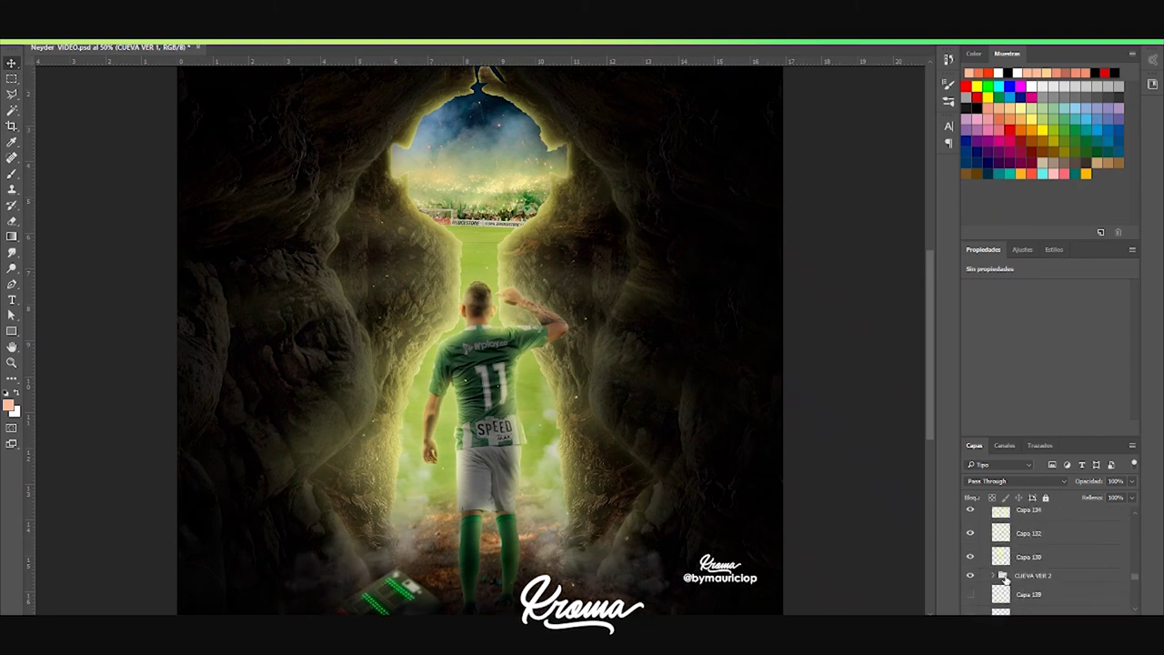
scroll(1004, 579, down, 2)
click(970, 537)
click(970, 560)
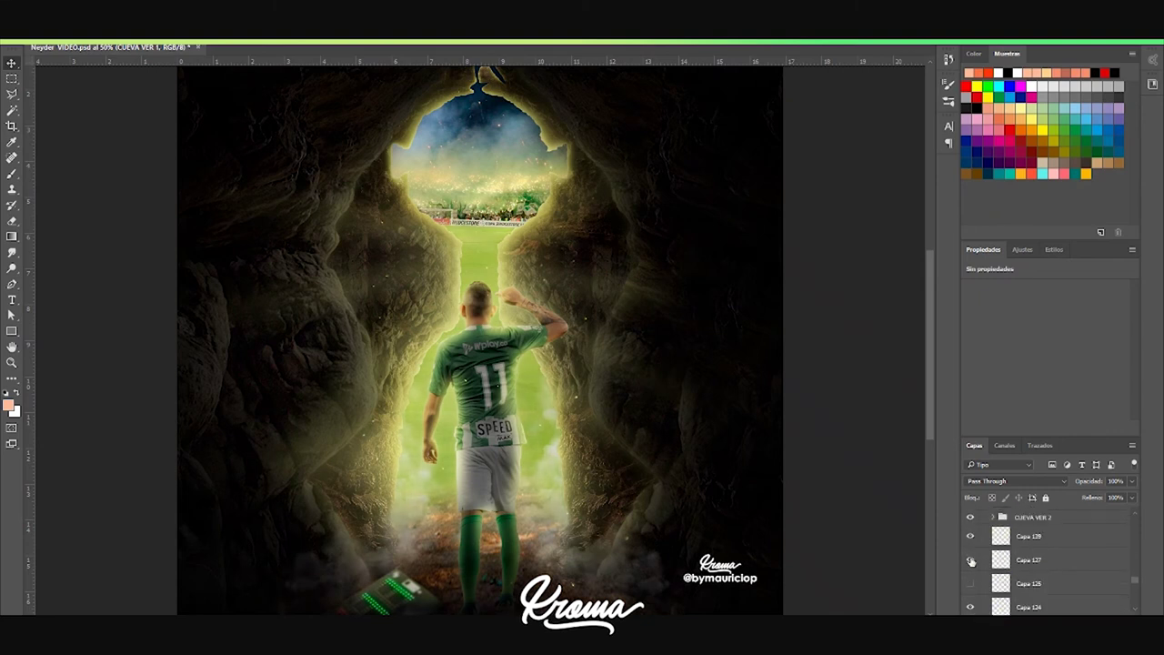
click(969, 583)
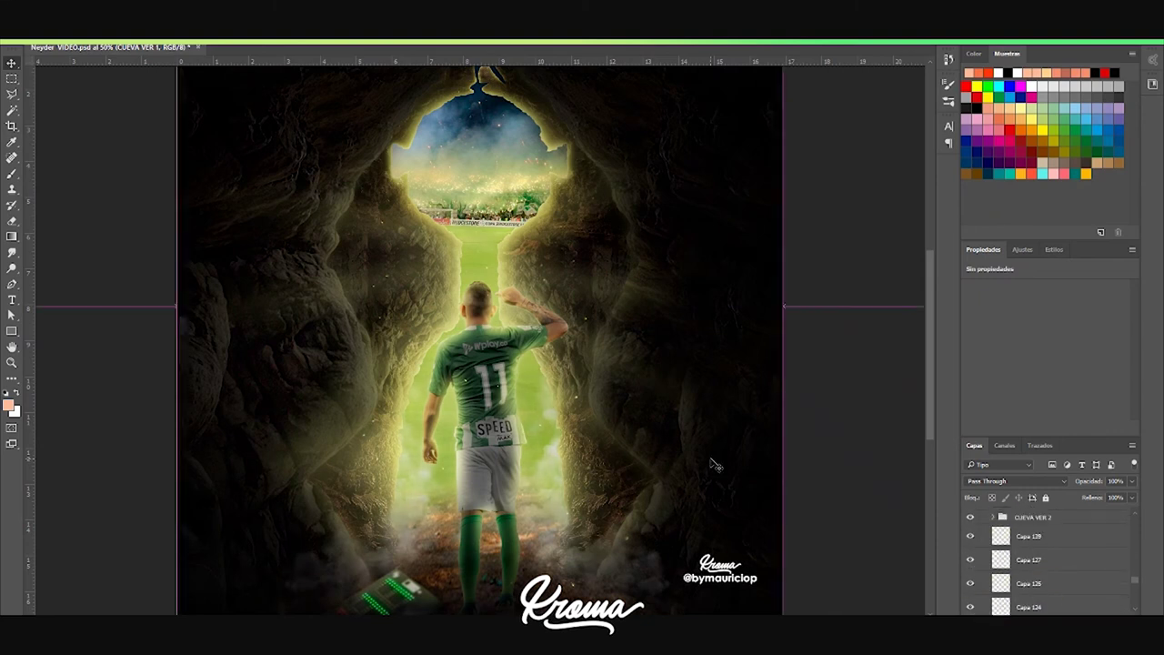
Collapse the Grupo 11 group and show the FINAL layer above it
key(ctrl+minus)
scroll(1066, 589, down, 6)
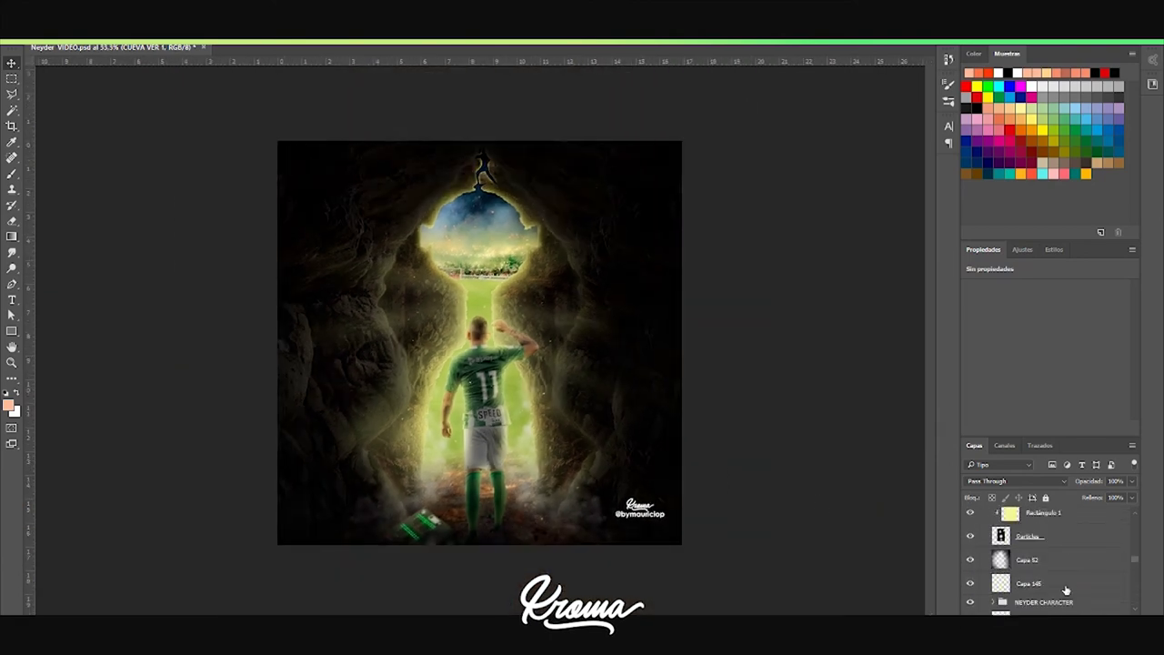
scroll(1065, 590, up, 10)
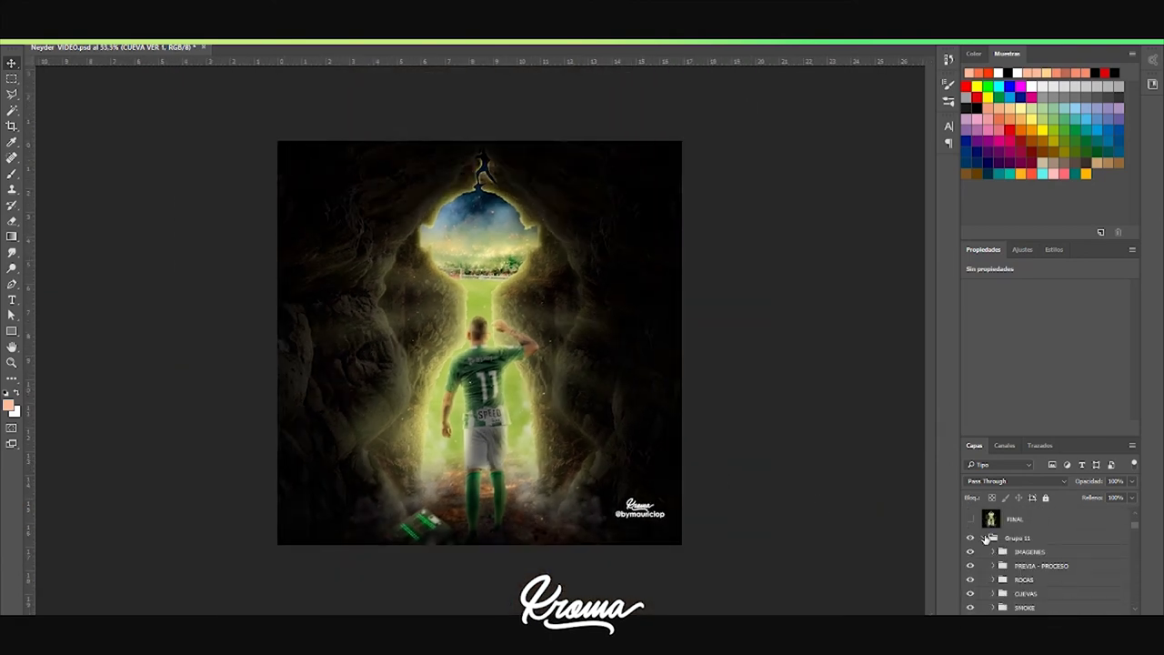
click(987, 538)
scroll(987, 546, up, 2)
click(969, 589)
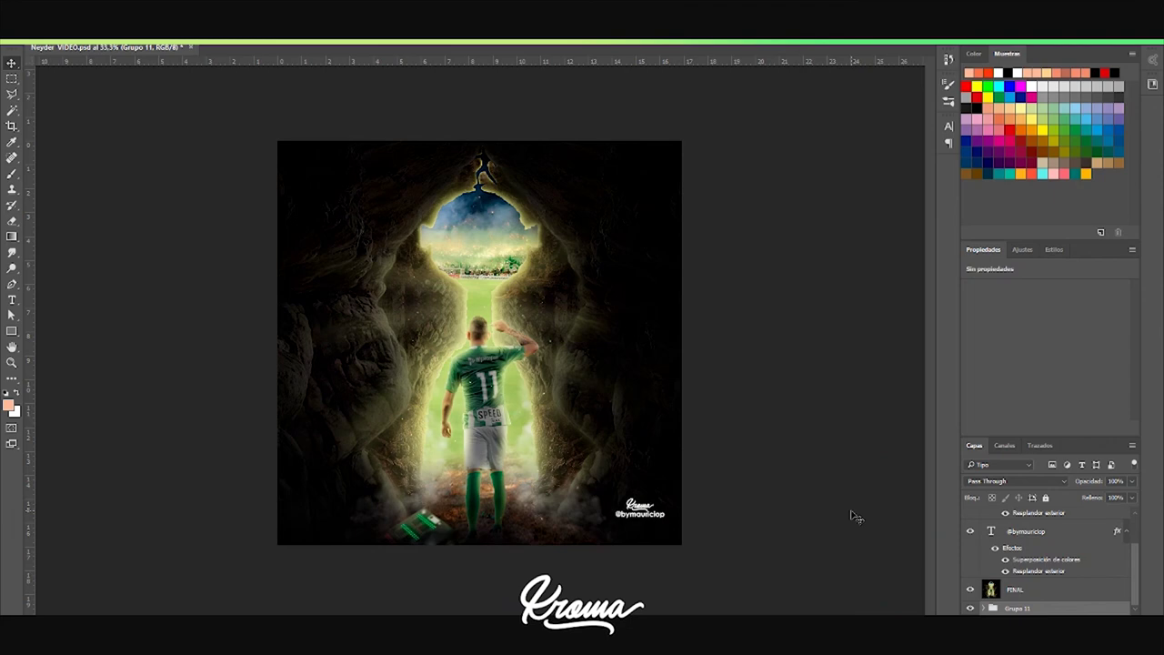